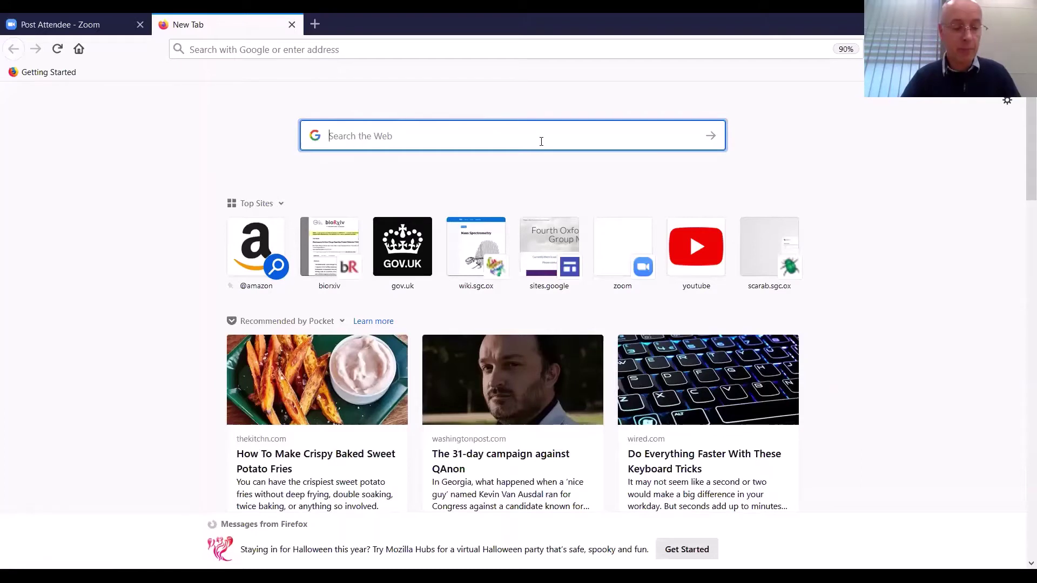
# Search the web for "matrrix science" and open the Matrix Science website from the results
pyautogui.write('matr')
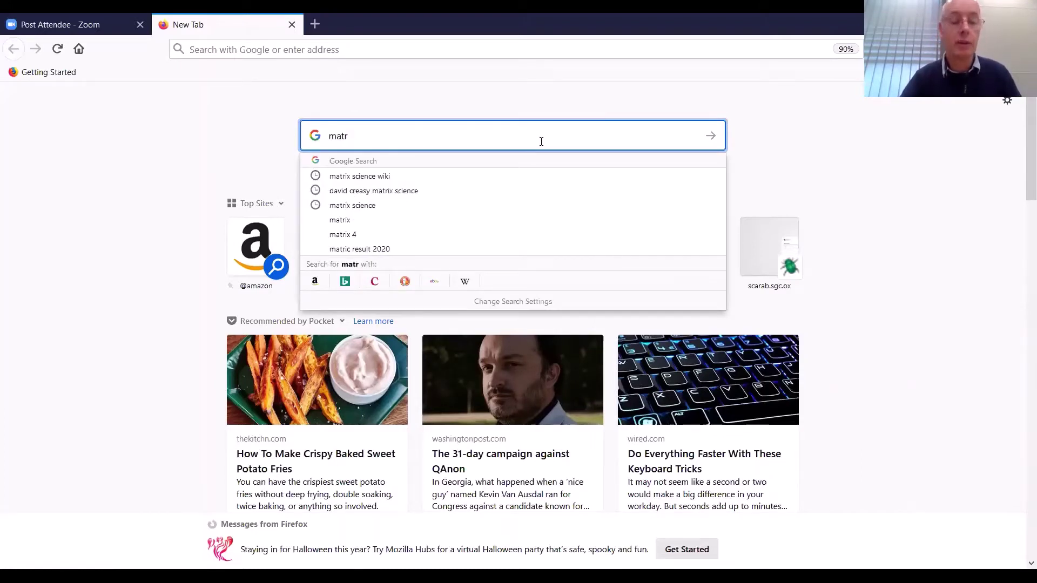
pyautogui.write('rix')
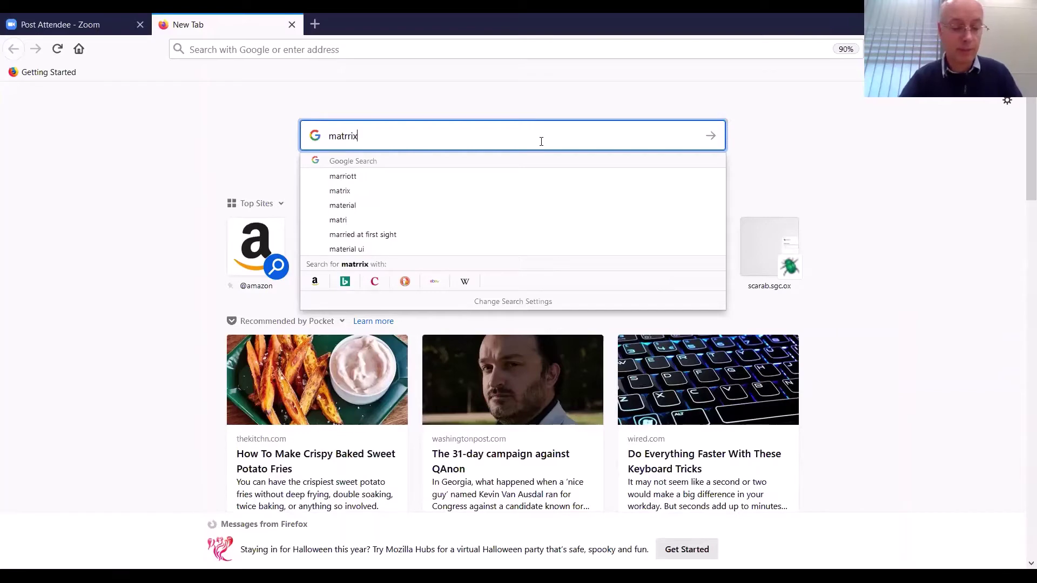
pyautogui.write(' science')
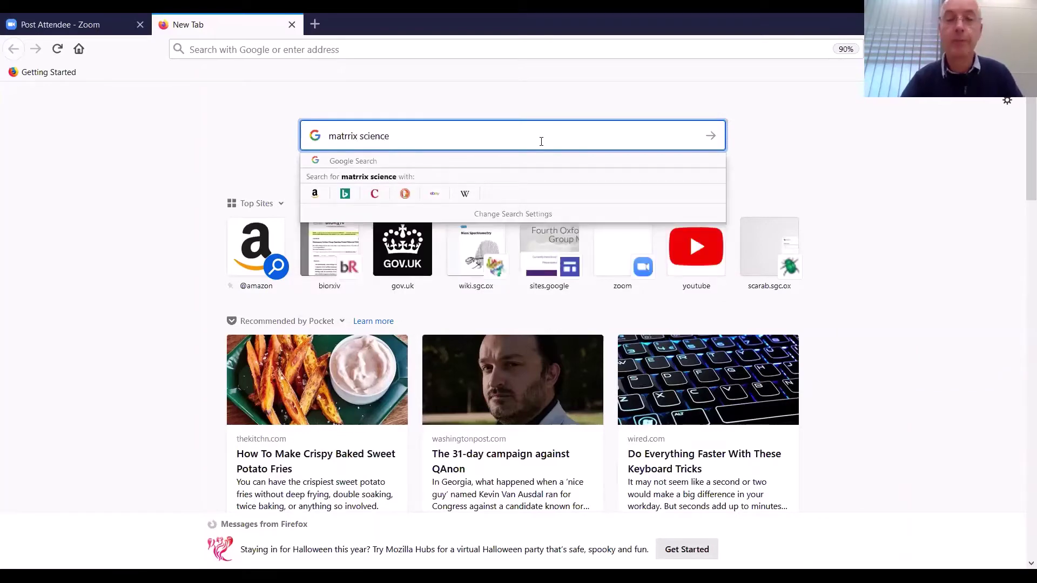
pyautogui.press('Return')
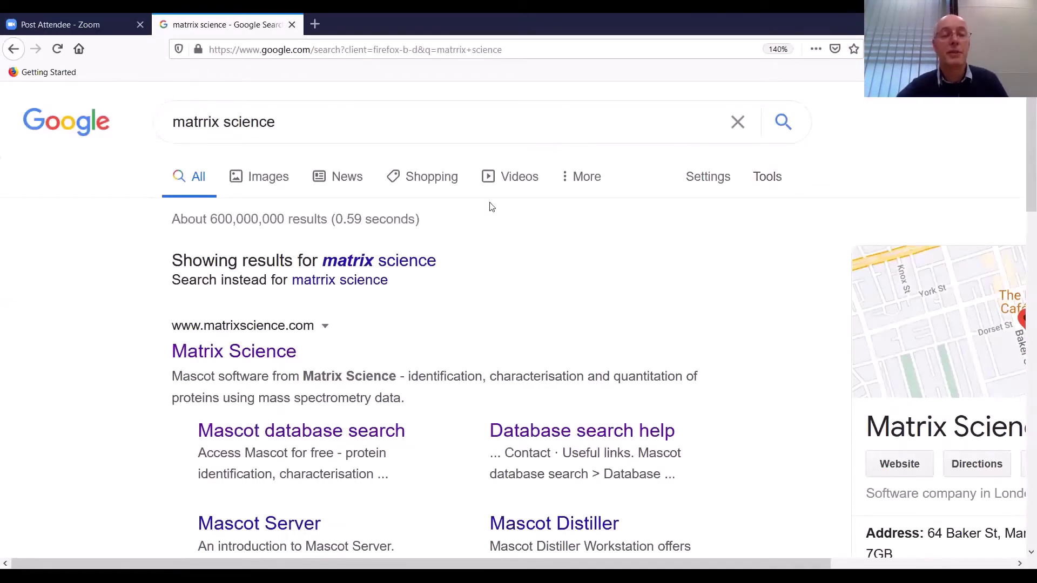
pyautogui.click(251, 353)
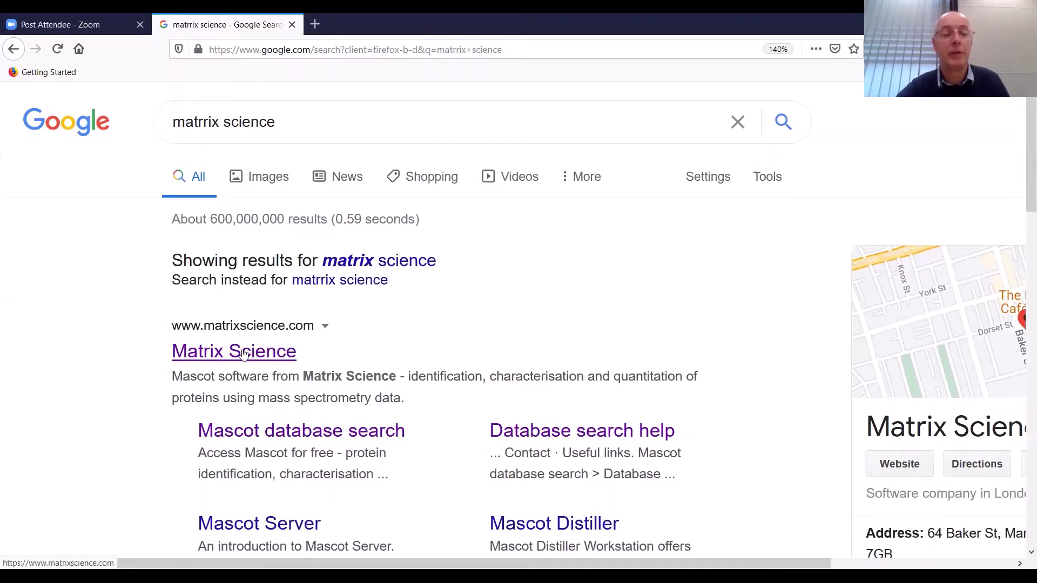
pyautogui.click(244, 354)
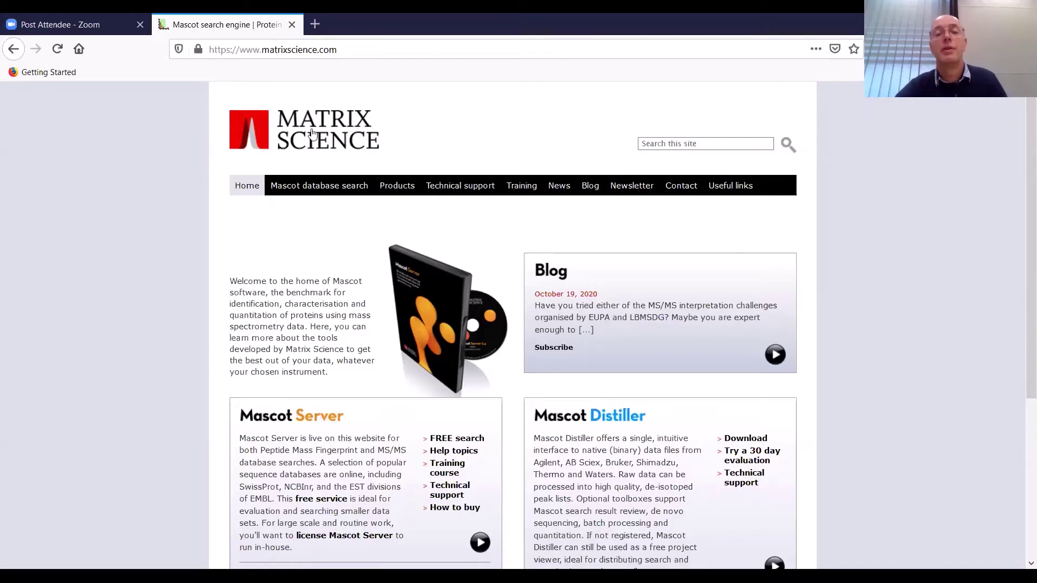
# Go to the Access Mascot Server page and open the search form for MS/MS Ions Search
pyautogui.moveTo(307, 187)
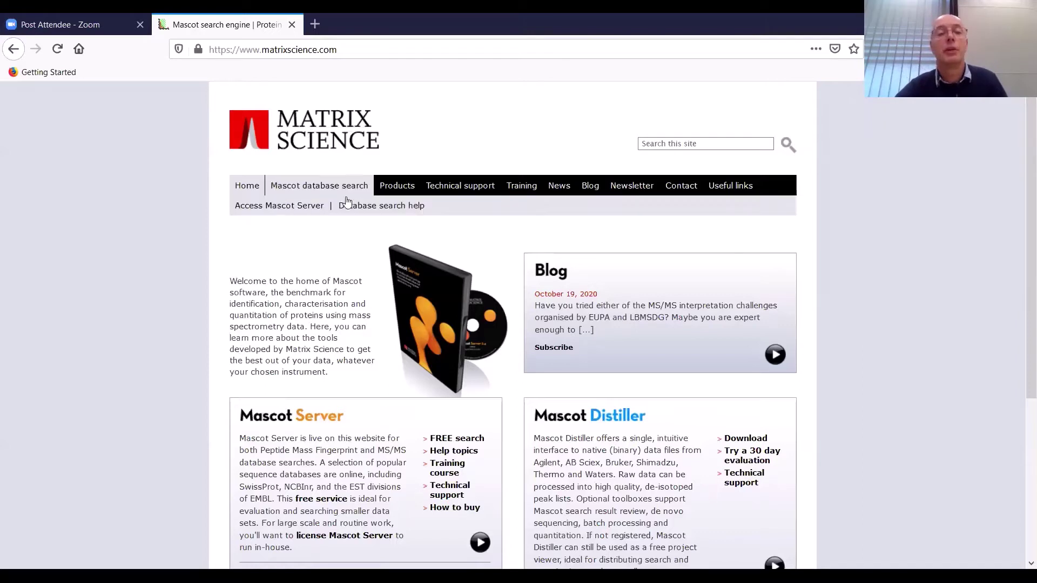
pyautogui.click(306, 187)
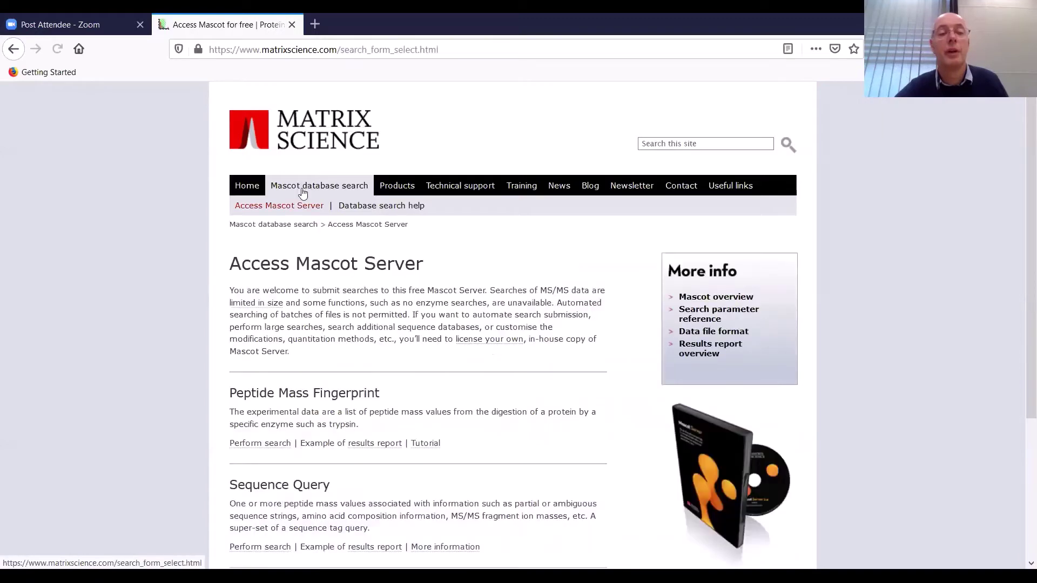
pyautogui.click(269, 208)
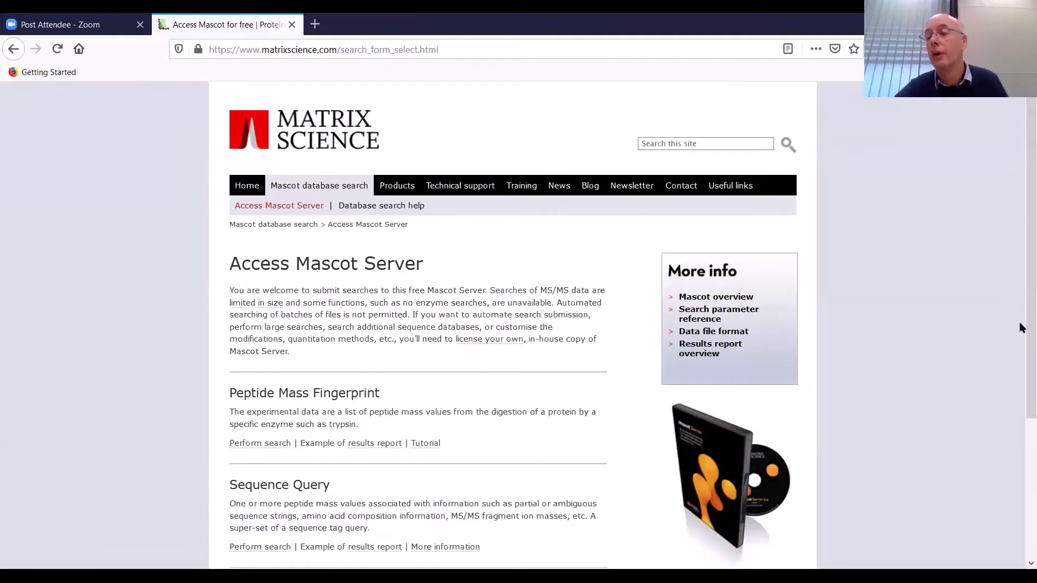
pyautogui.scroll(-3, 1020, 309)
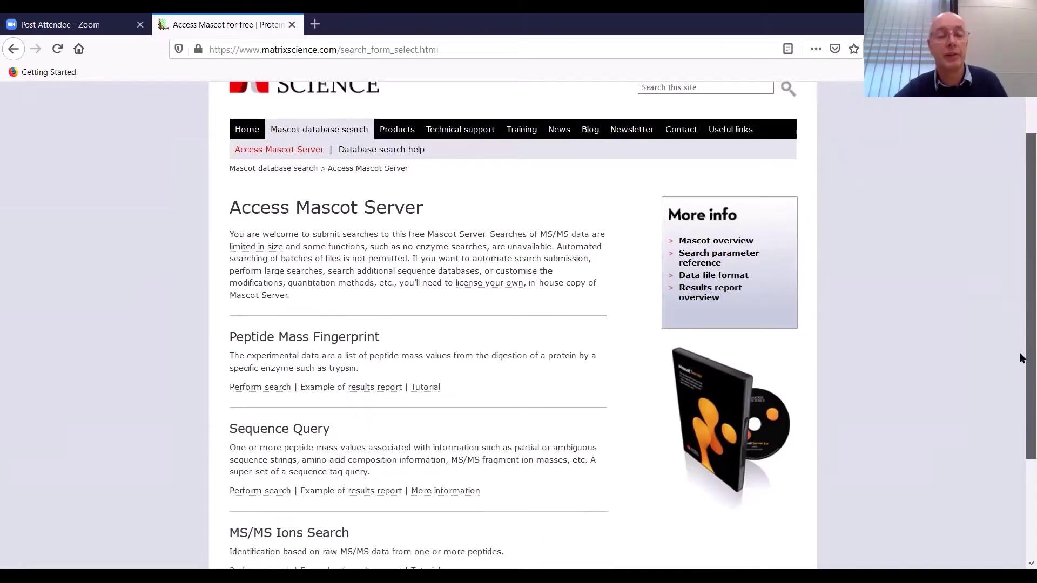
pyautogui.scroll(-3, 1021, 372)
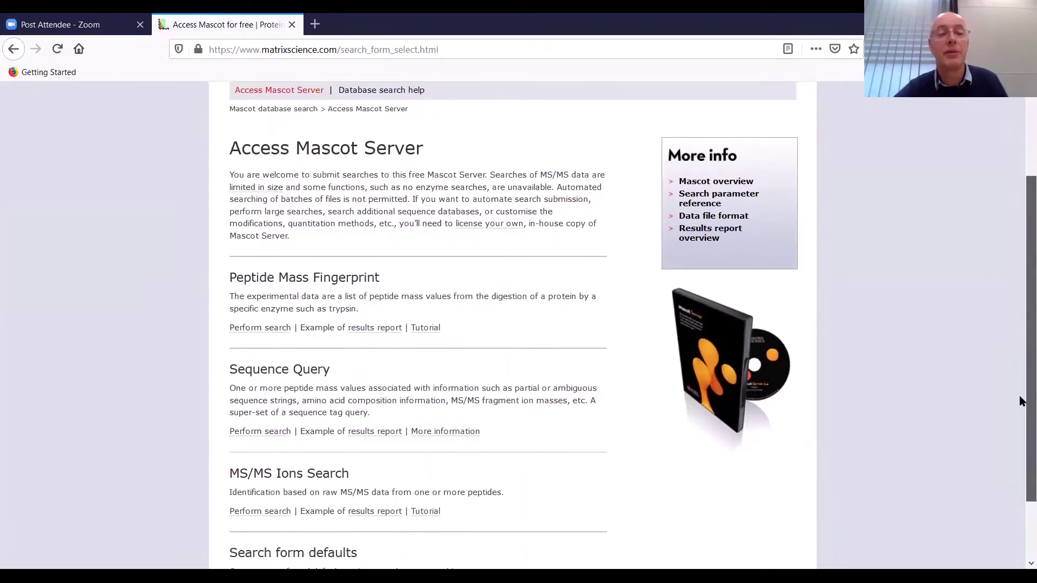
pyautogui.scroll(-2, 1021, 413)
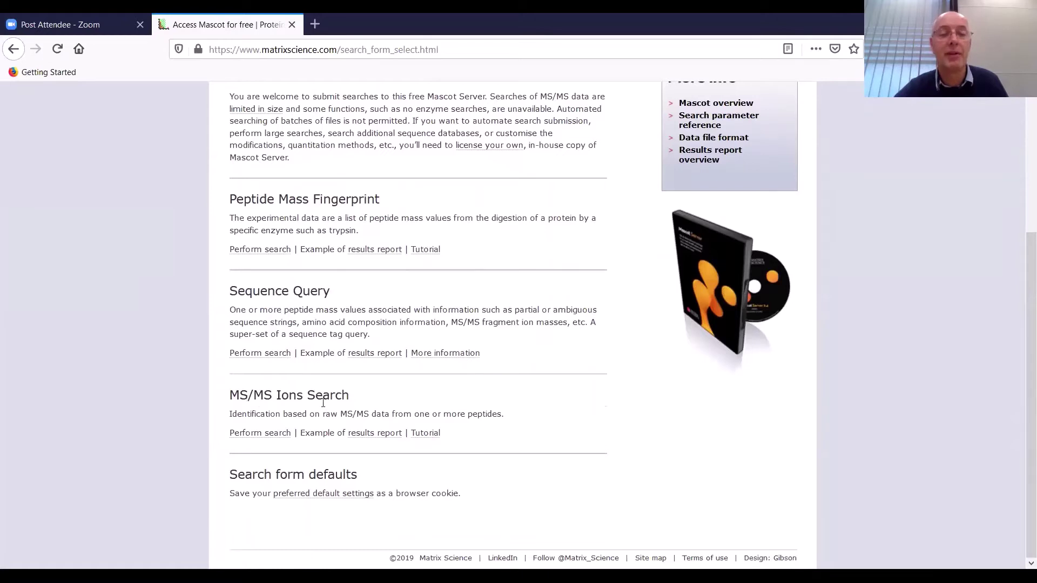
pyautogui.click(243, 439)
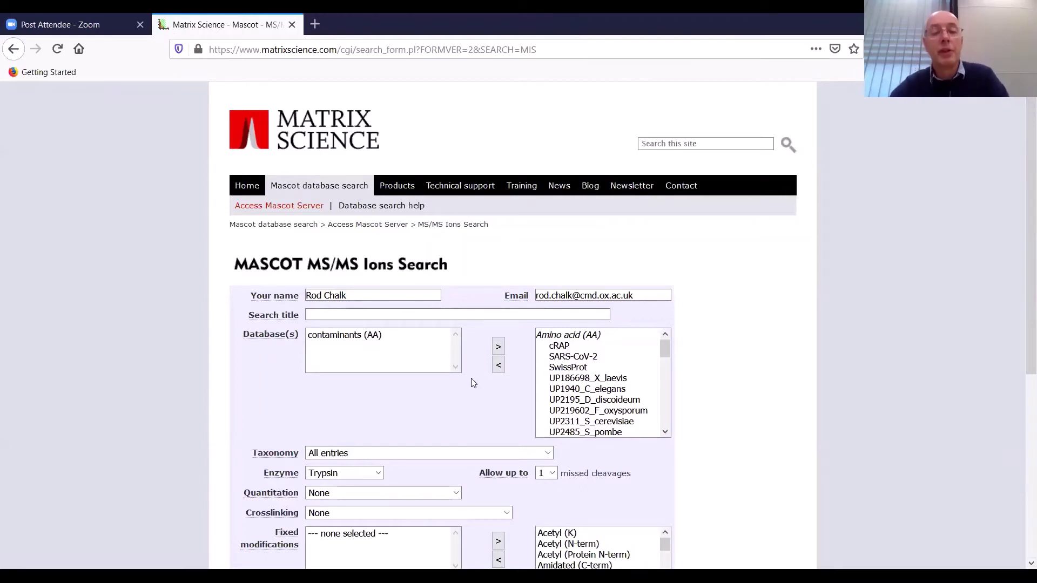
pyautogui.click(385, 291)
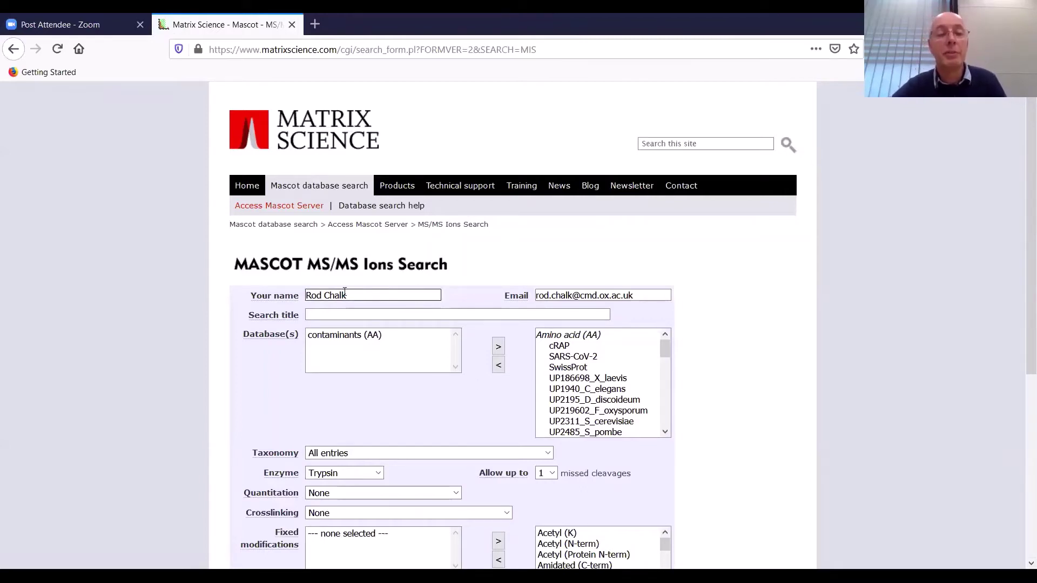
pyautogui.click(638, 295)
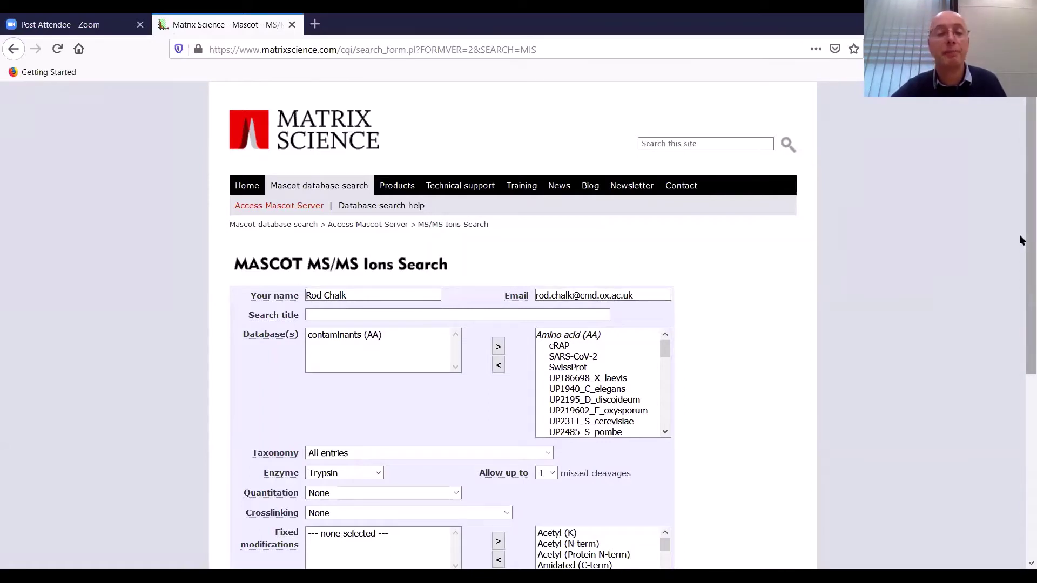
pyautogui.click(559, 296)
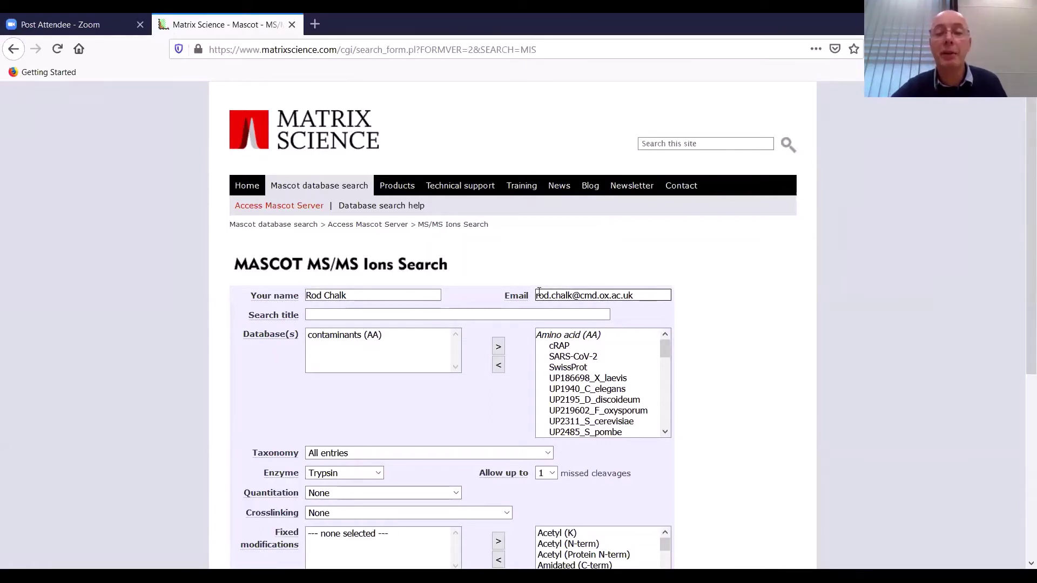
pyautogui.click(778, 318)
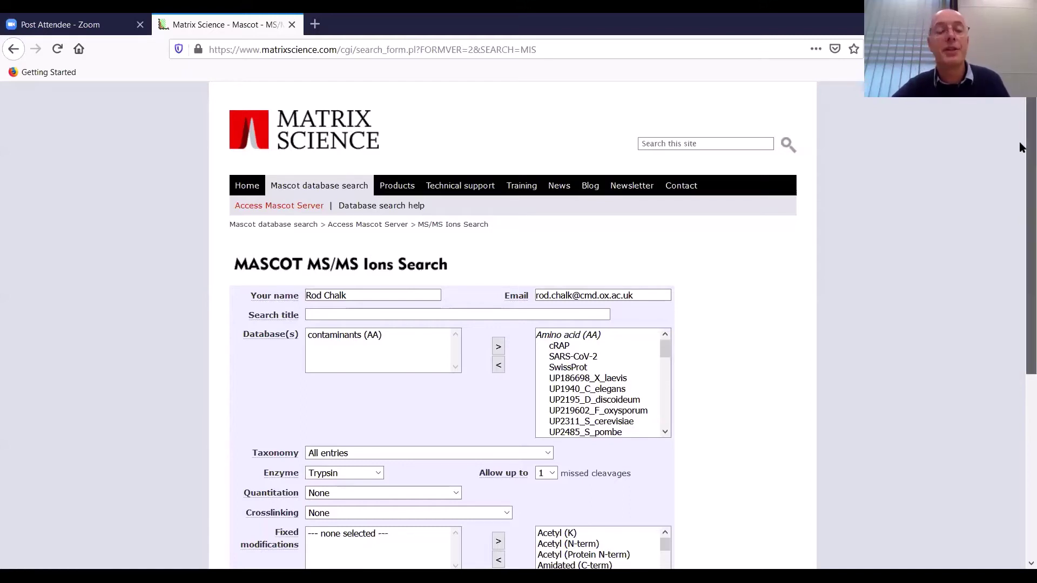
# Enter "test" as the search title in the MS/MS Ions Search form
pyautogui.moveTo(1021, 147); pyautogui.dragTo(1021, 187)
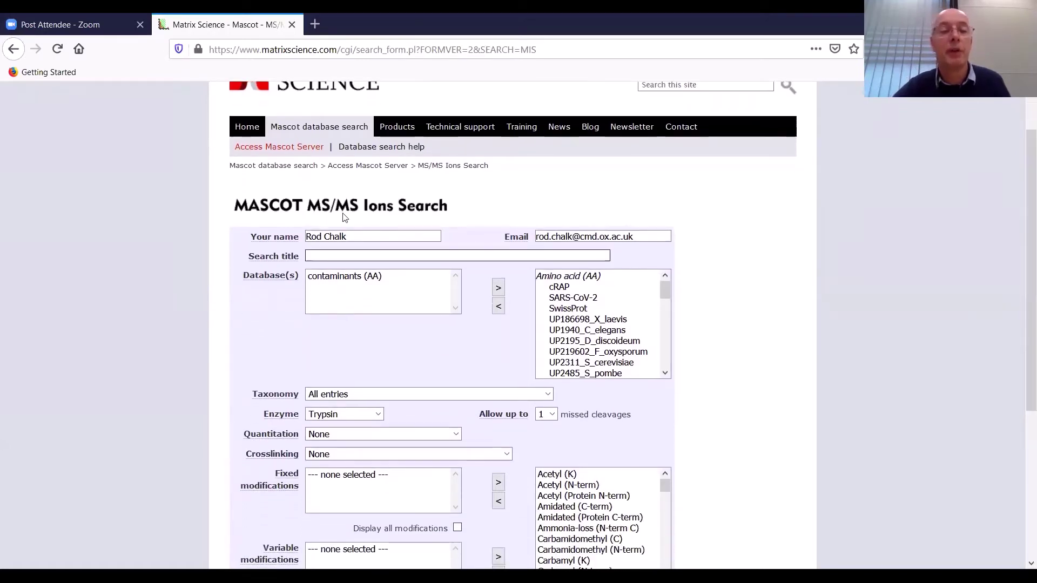
pyautogui.click(325, 257)
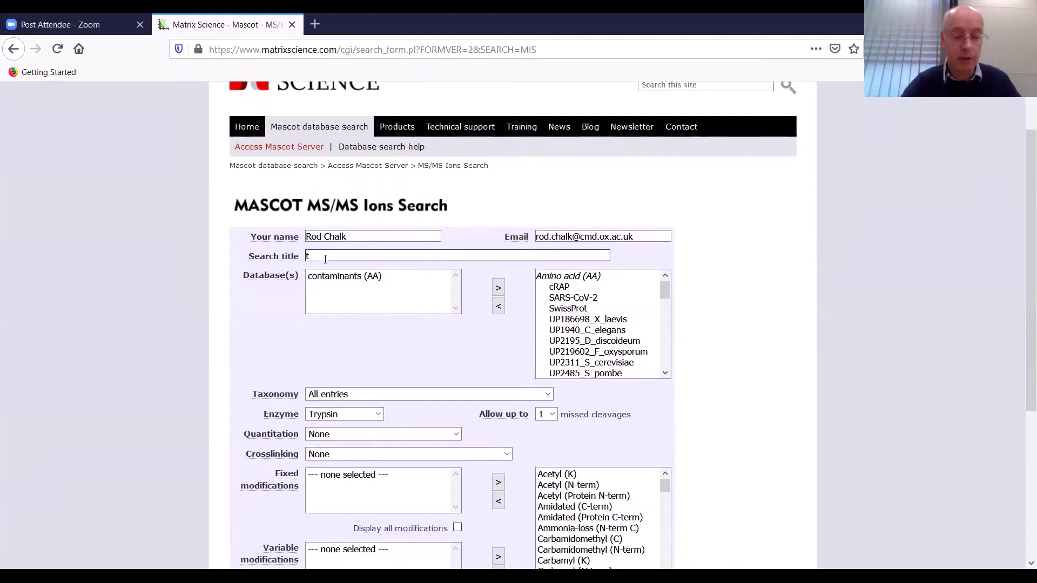
pyautogui.write('test')
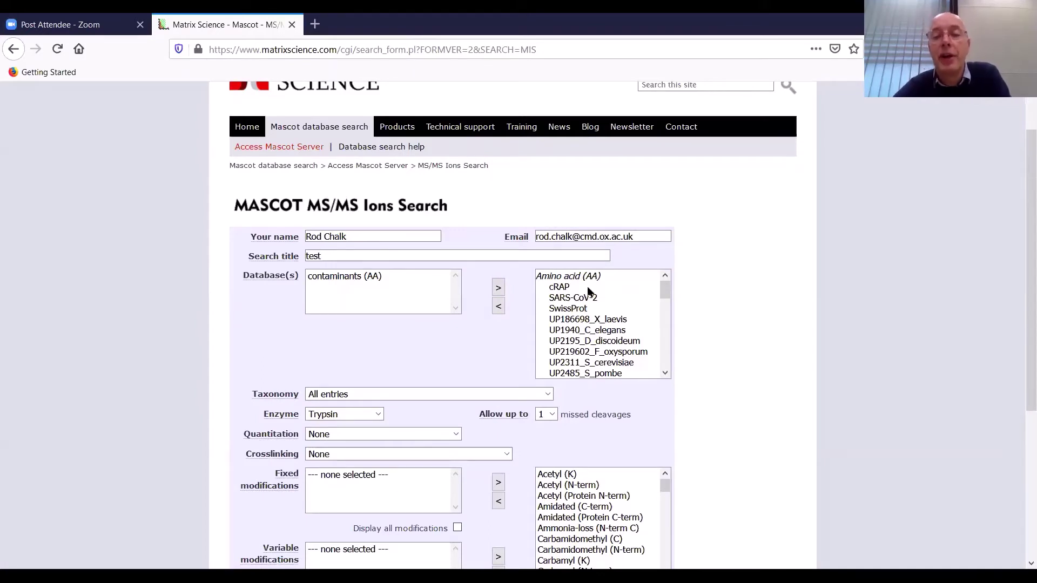
# Add SwissProt to the databases selected for the search
pyautogui.click(568, 310)
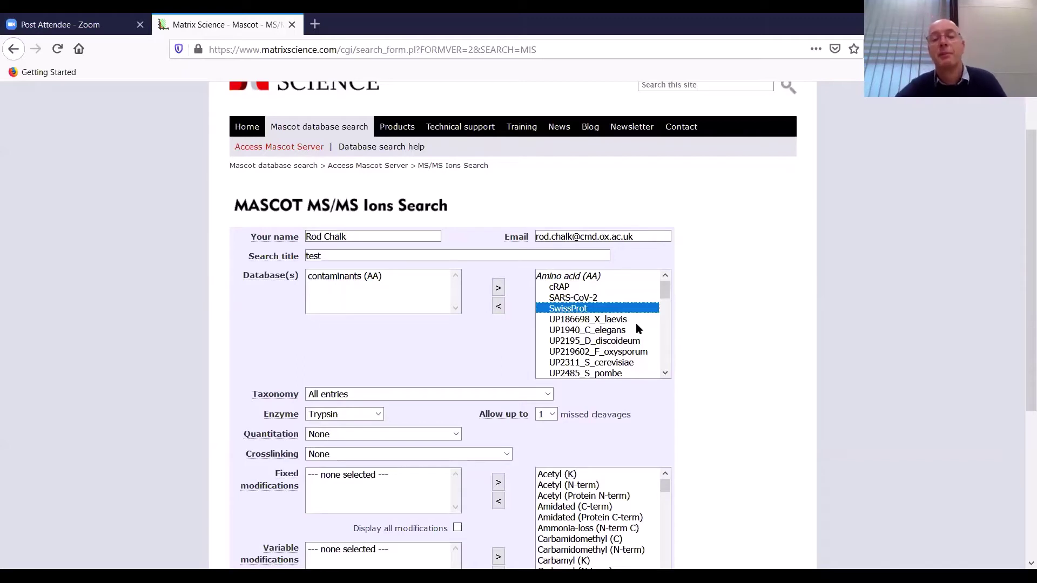
pyautogui.click(499, 308)
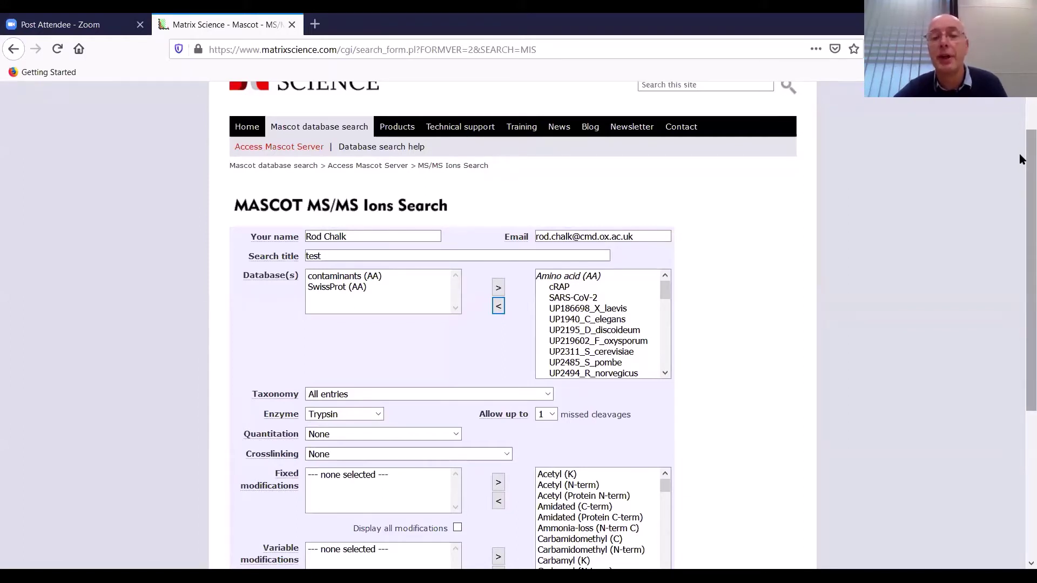
pyautogui.moveTo(667, 298); pyautogui.dragTo(685, 276)
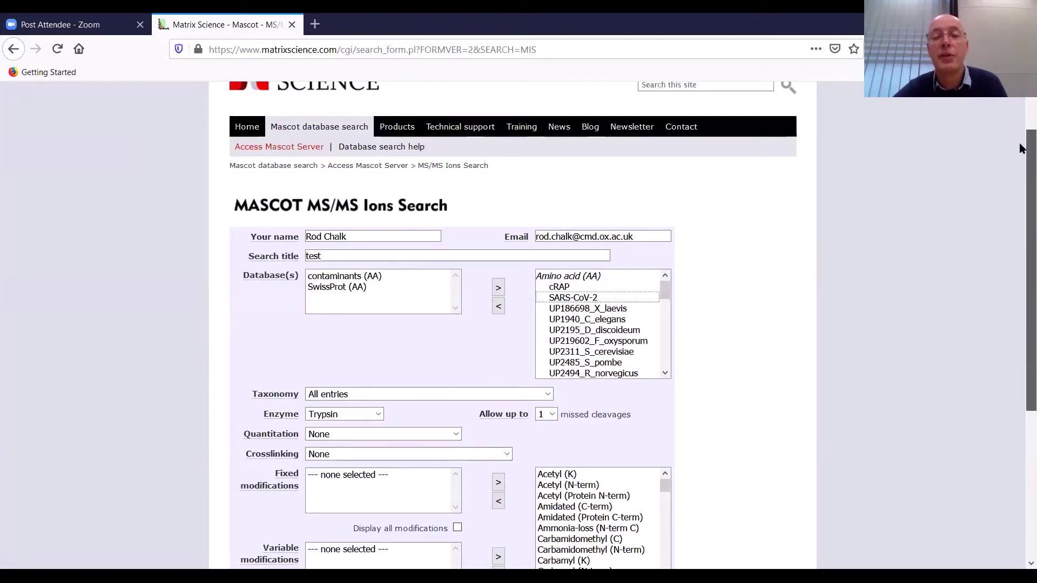
# Look through the enzyme options offered for the search, down to NoCleave
pyautogui.moveTo(1021, 149); pyautogui.dragTo(1021, 185)
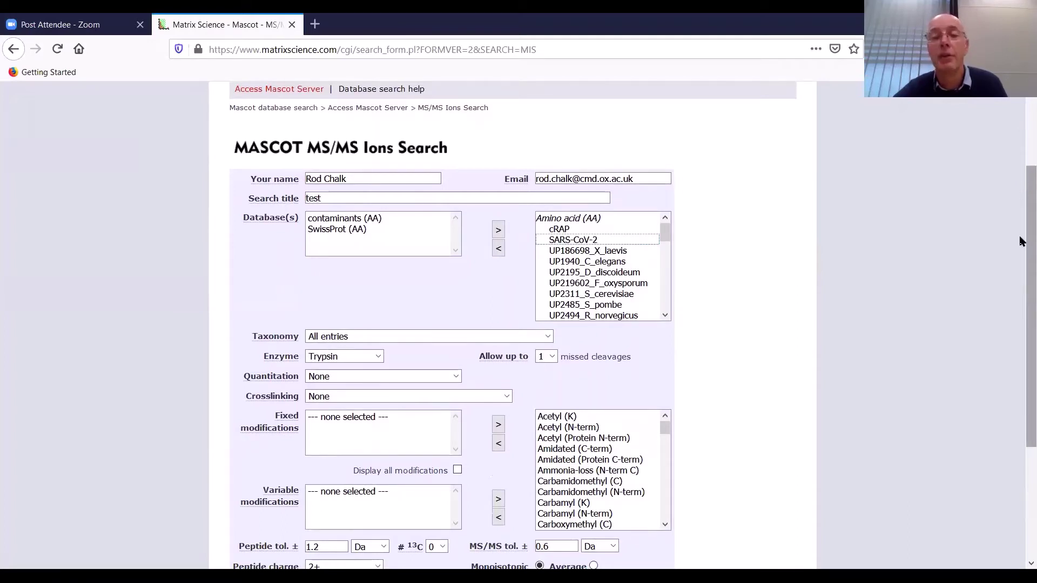
pyautogui.moveTo(1020, 241); pyautogui.dragTo(1020, 259)
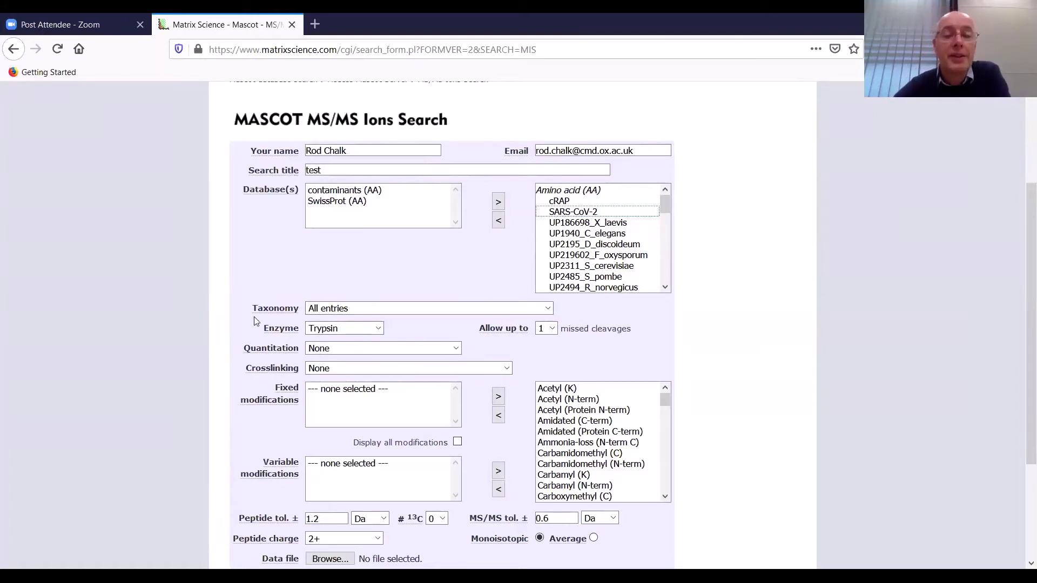
pyautogui.click(378, 328)
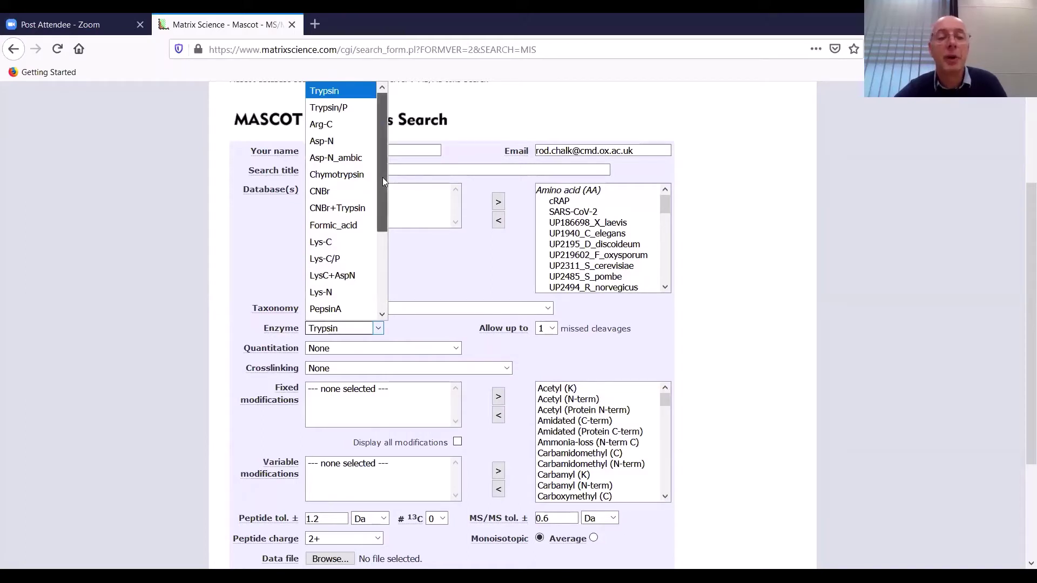
pyautogui.moveTo(382, 182); pyautogui.dragTo(390, 279)
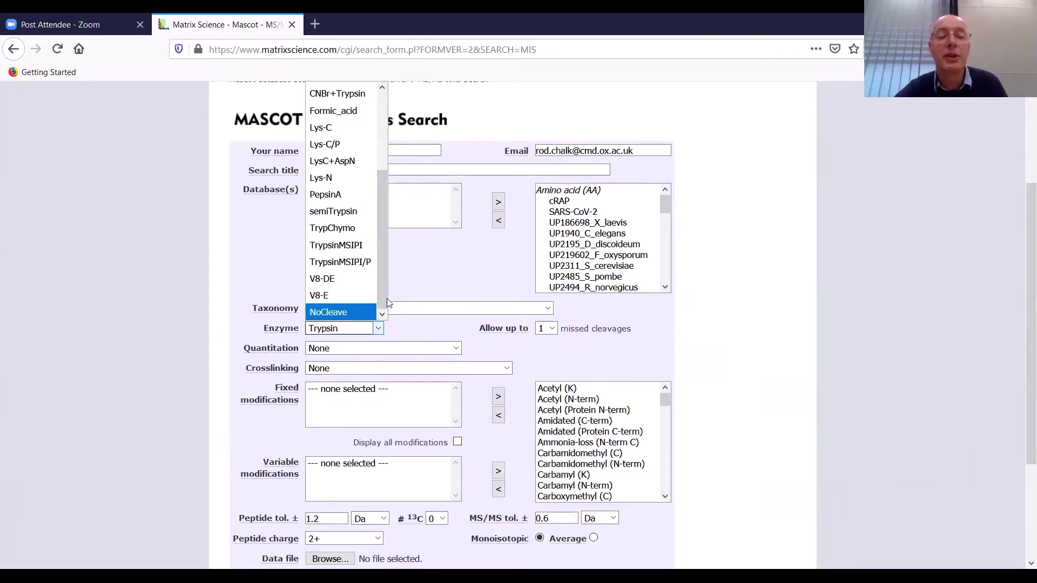
pyautogui.click(423, 265)
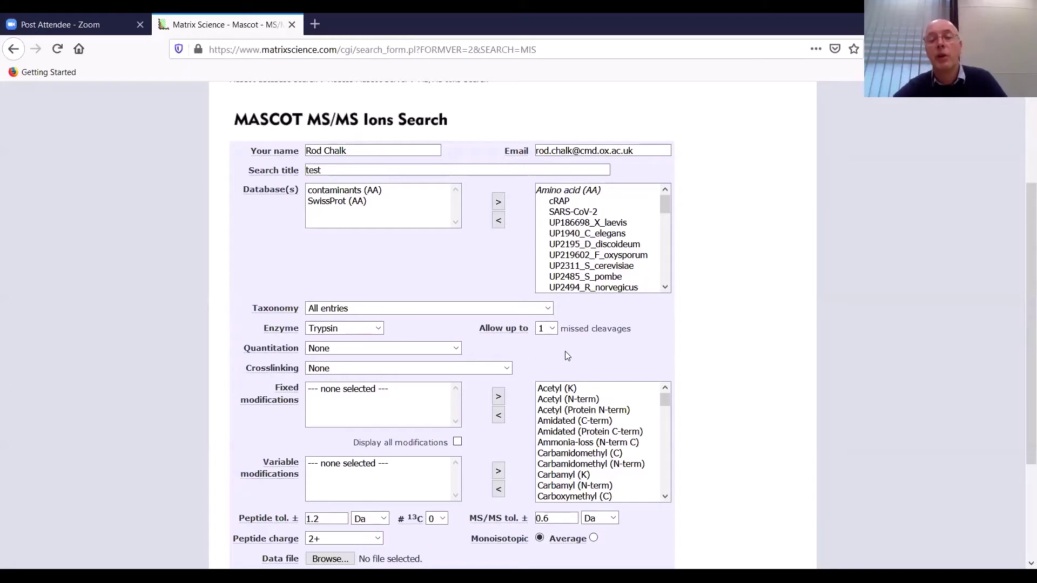
# Allow up to 3 missed cleavages and add Carbamidomethyl (C) as a fixed modification
pyautogui.click(552, 329)
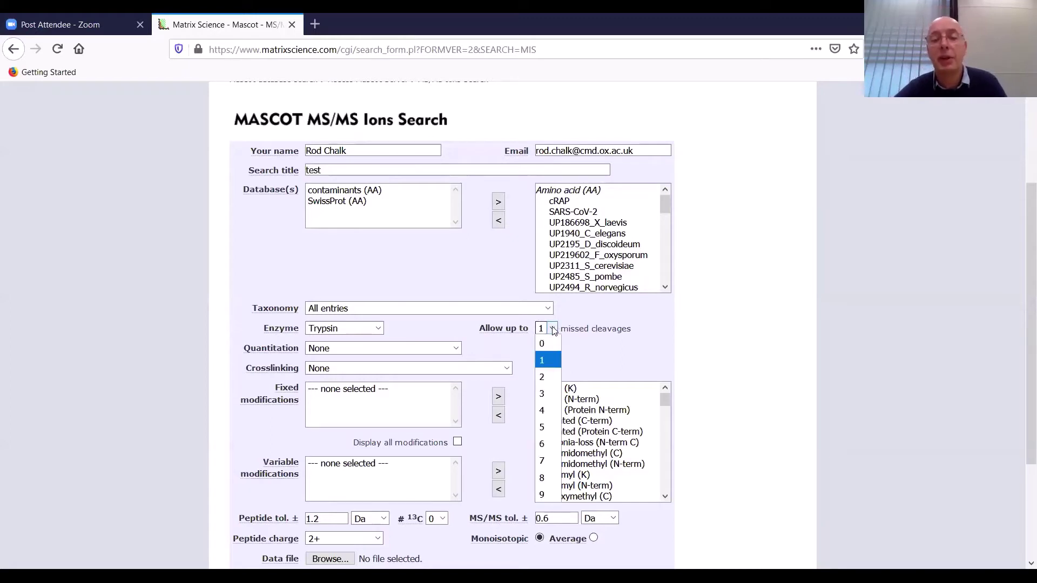
pyautogui.click(549, 394)
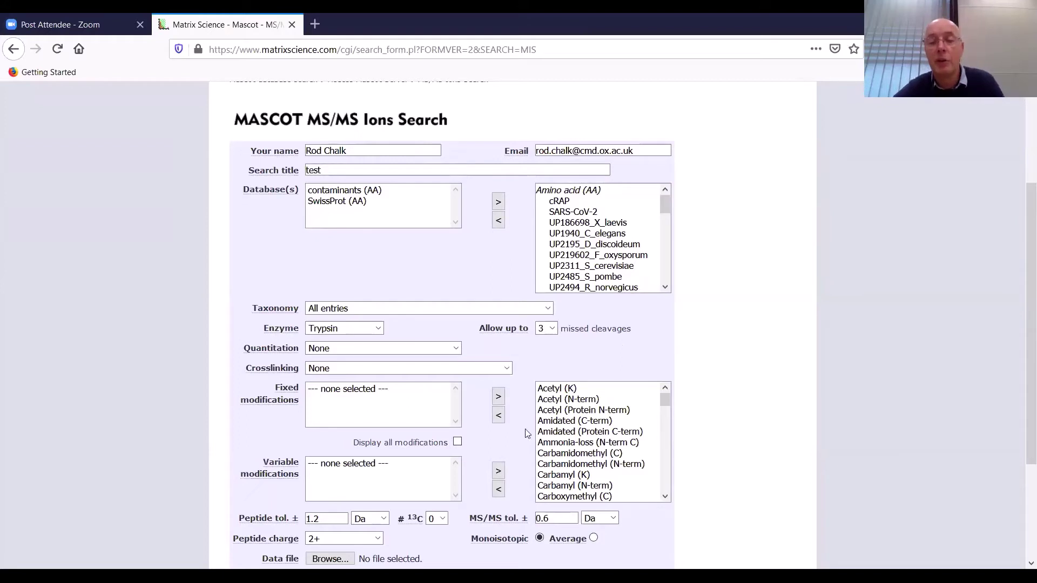
pyautogui.click(572, 457)
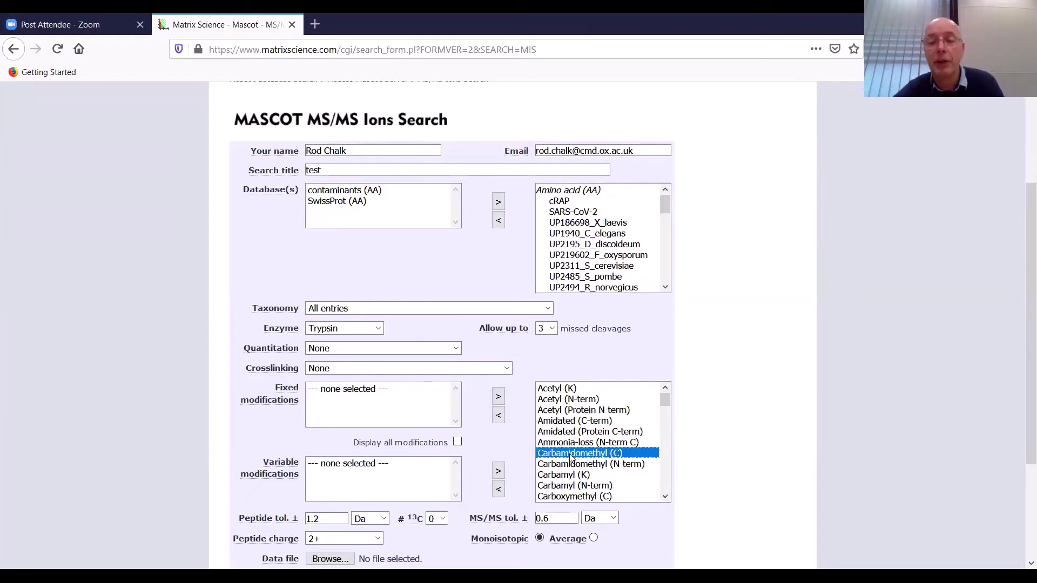
pyautogui.click(499, 418)
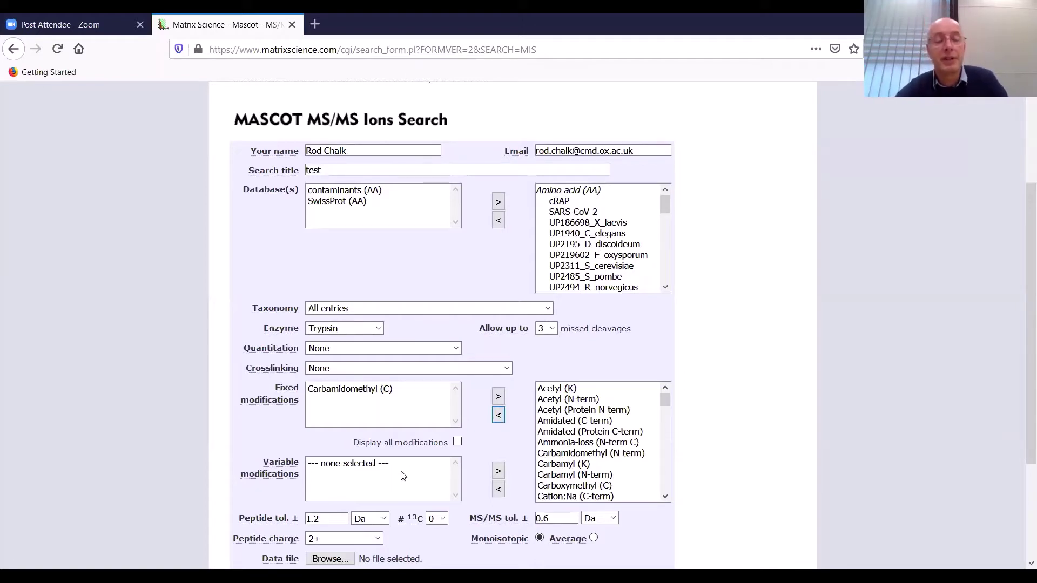
# Add Oxidation (M) from the list of available modifications as a variable modification for the search
pyautogui.click(665, 497)
pyautogui.scroll(-8, 666, 495)
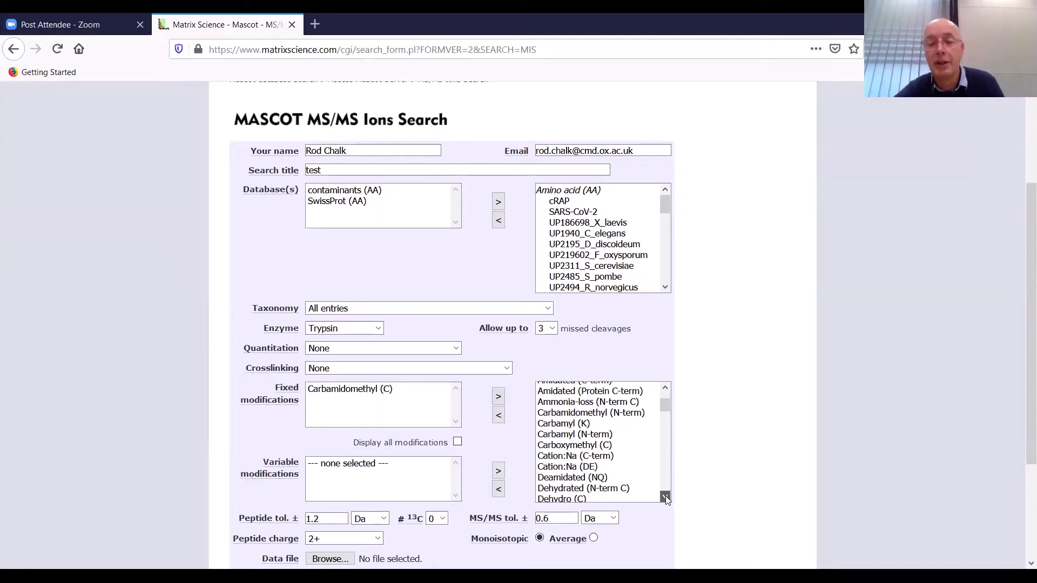
pyautogui.scroll(-10, 666, 497)
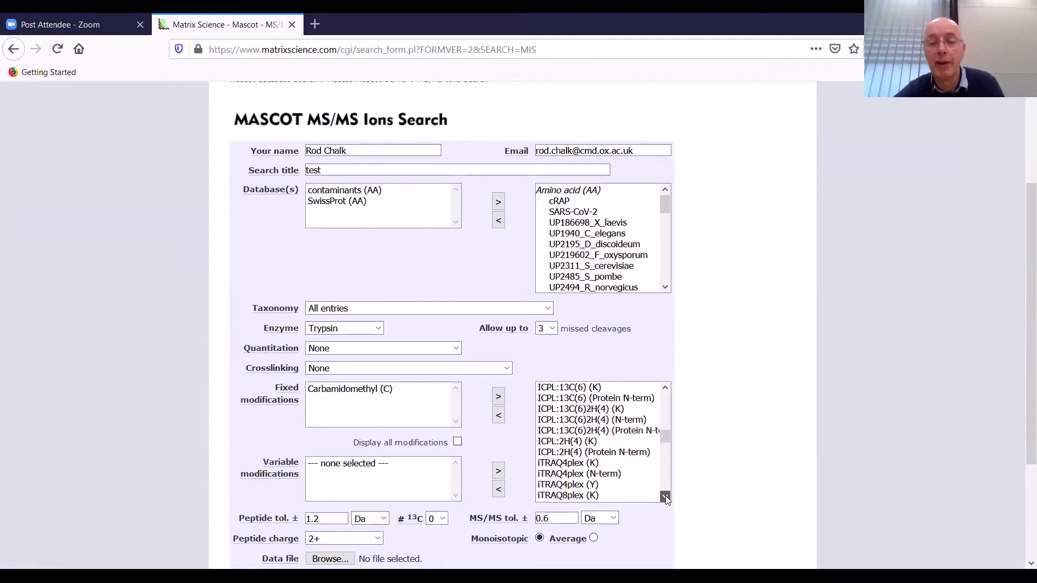
pyautogui.scroll(-6, 665, 497)
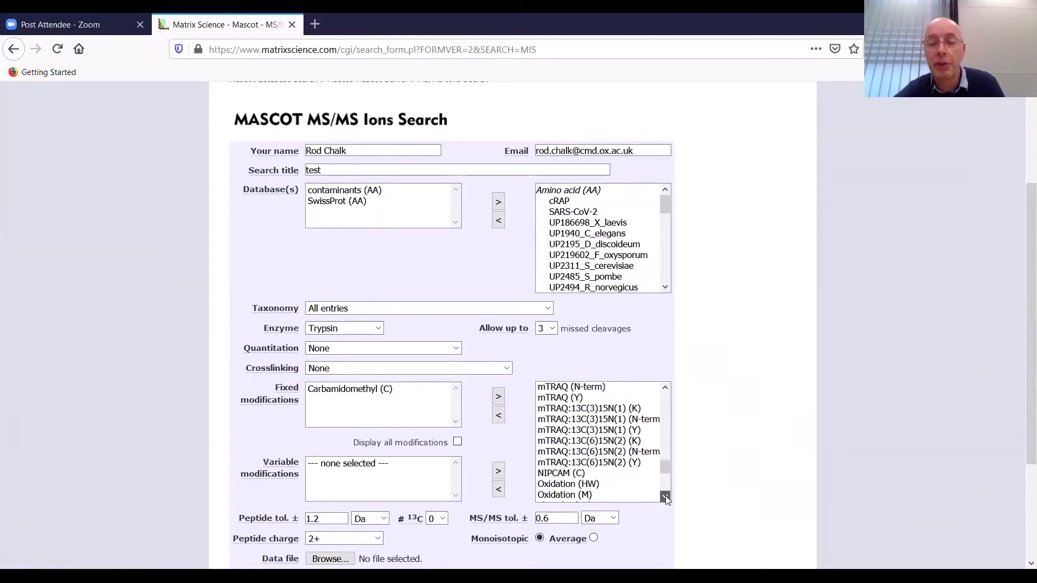
pyautogui.click(665, 388)
pyautogui.click(566, 428)
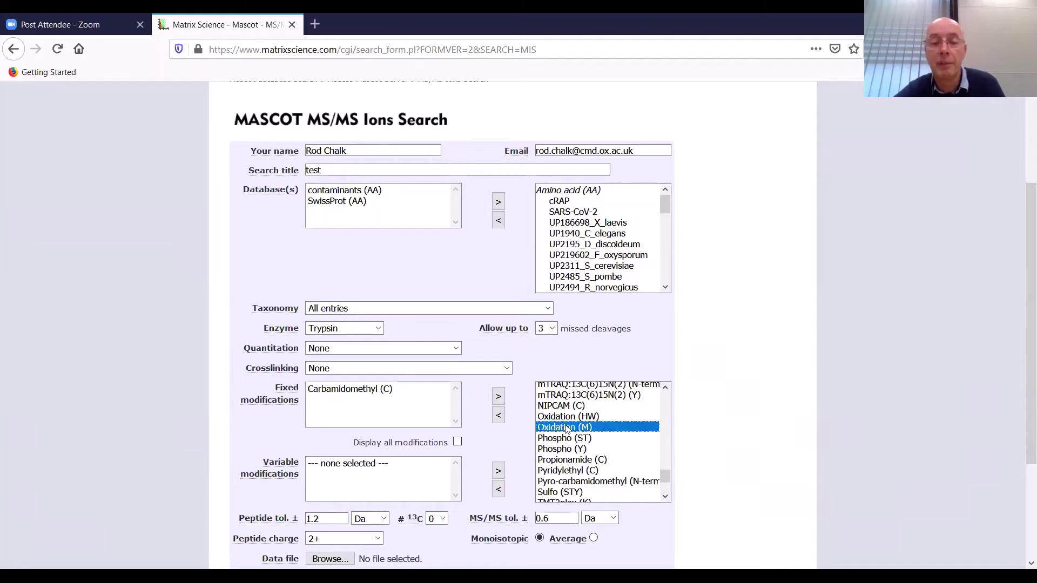
pyautogui.click(498, 490)
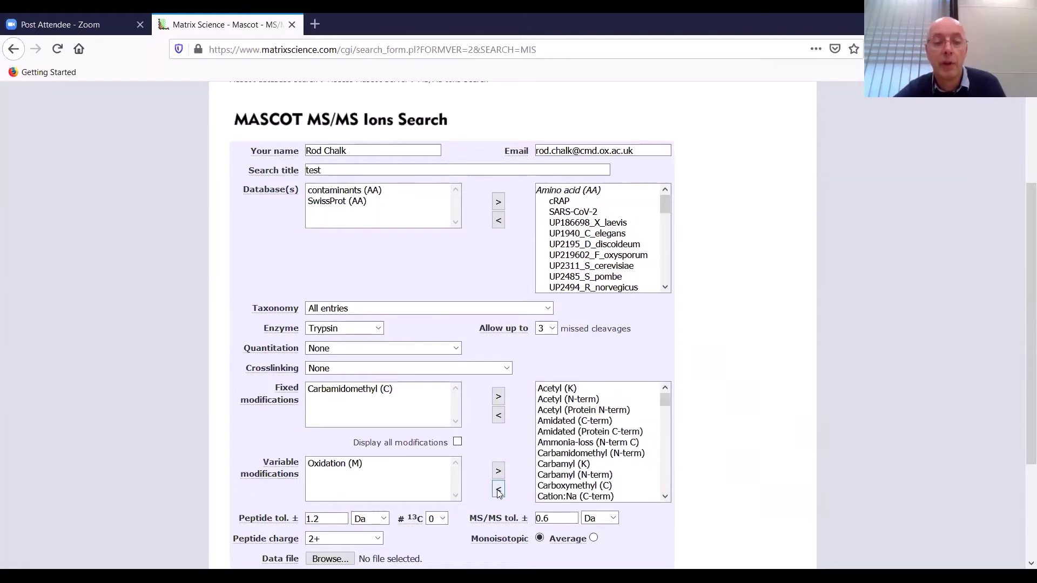
pyautogui.moveTo(666, 401); pyautogui.dragTo(674, 482)
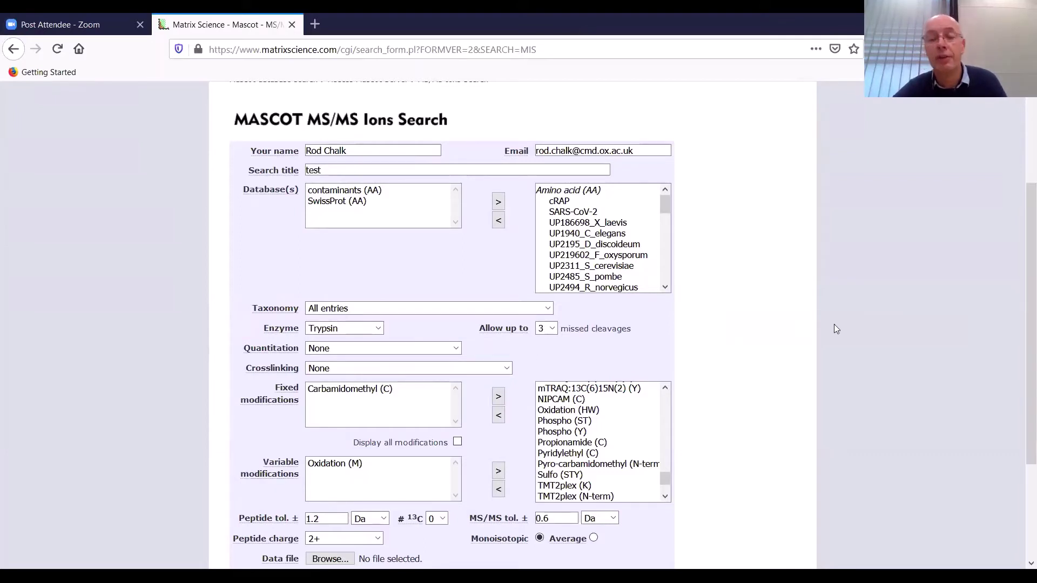
# Set the peptide tolerance to 1.4 Da and the MS/MS tolerance to 0.4 Da
pyautogui.scroll(-2, 1020, 260)
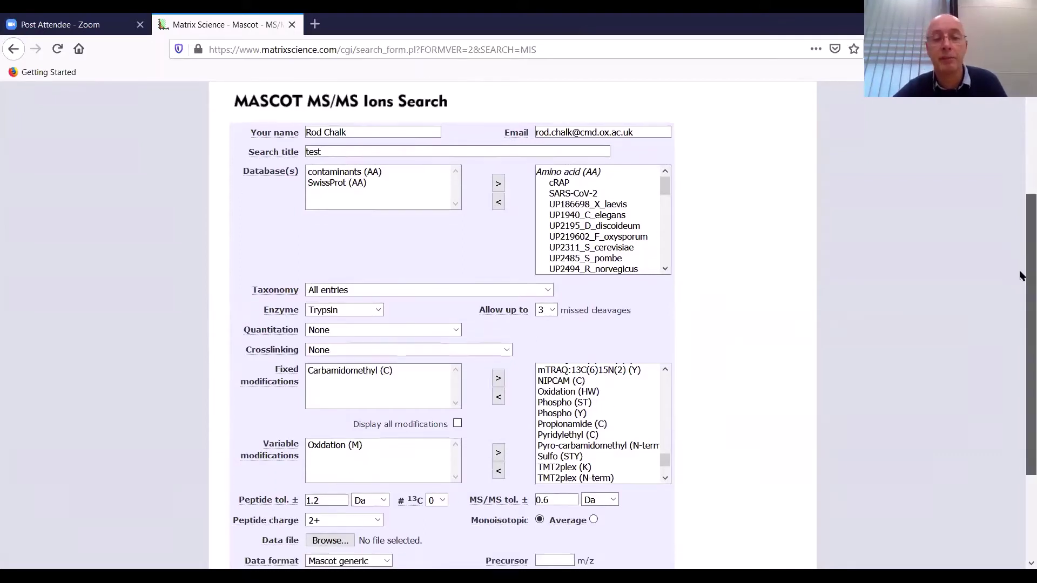
pyautogui.scroll(-2, 1021, 324)
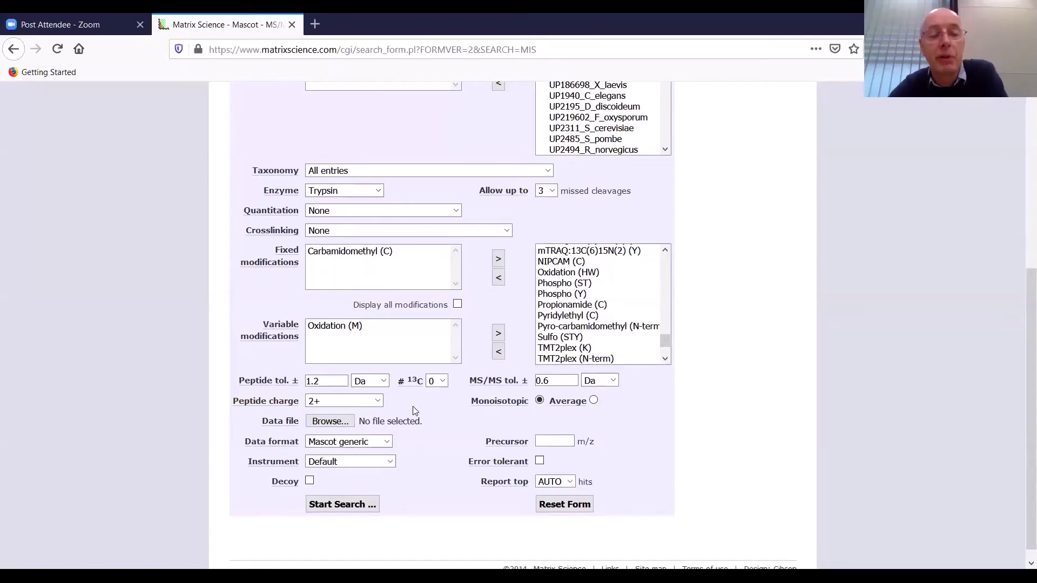
pyautogui.click(328, 381)
pyautogui.press('BackSpace')
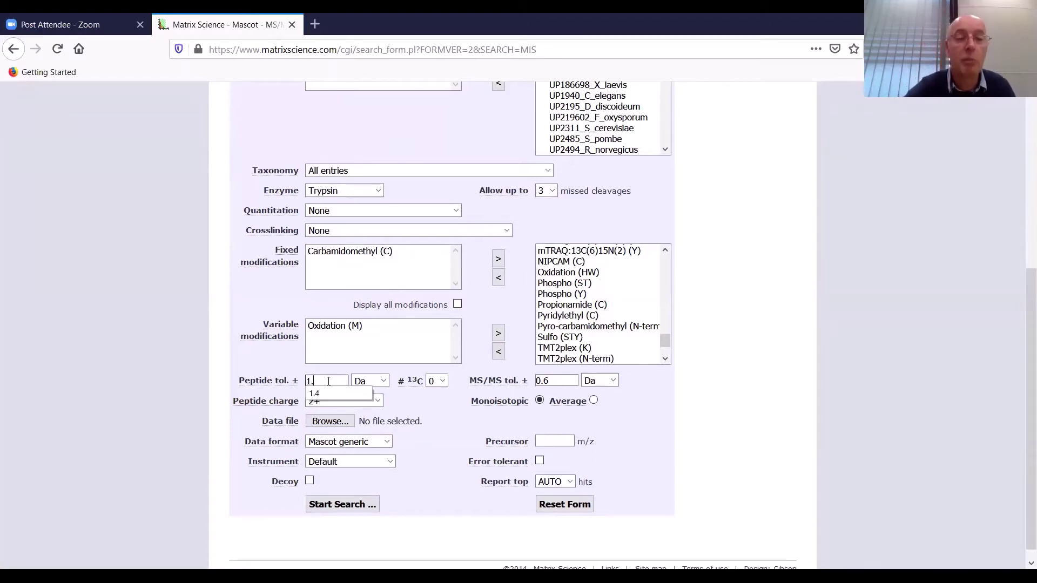
pyautogui.write('4')
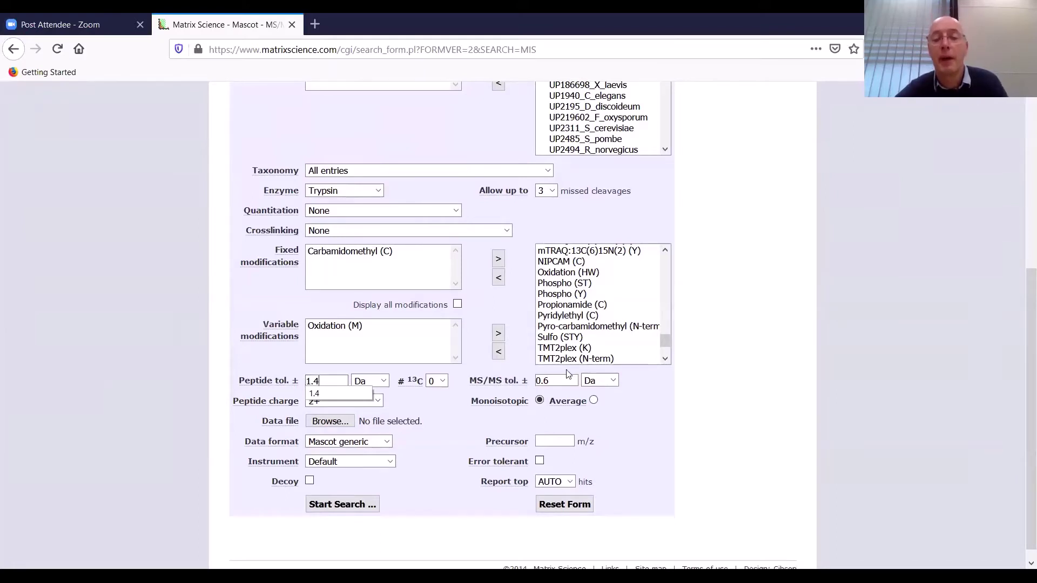
pyautogui.click(555, 380)
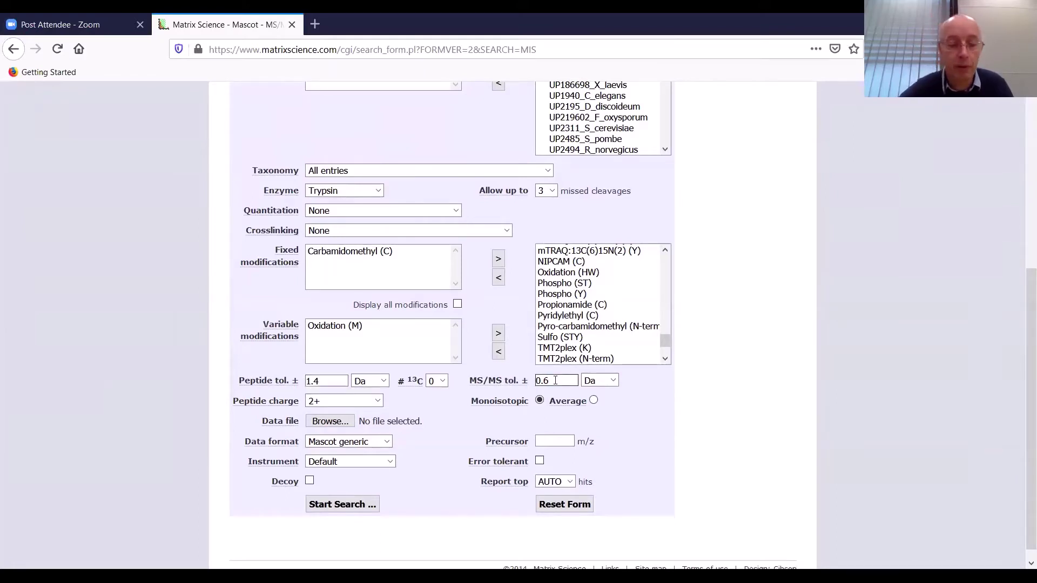
pyautogui.press('BackSpace')
pyautogui.write('4')
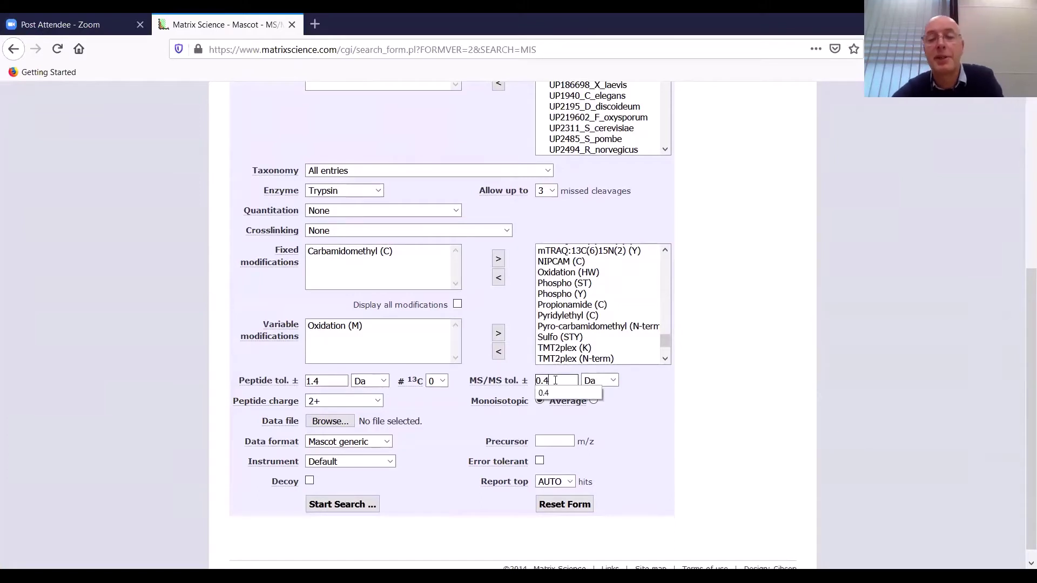
pyautogui.click(659, 383)
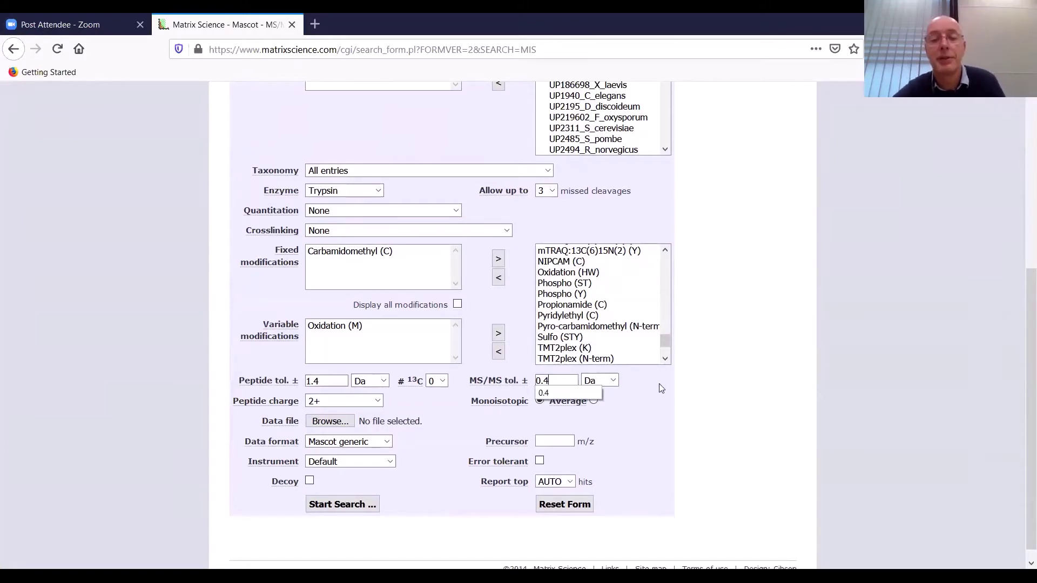
pyautogui.click(613, 382)
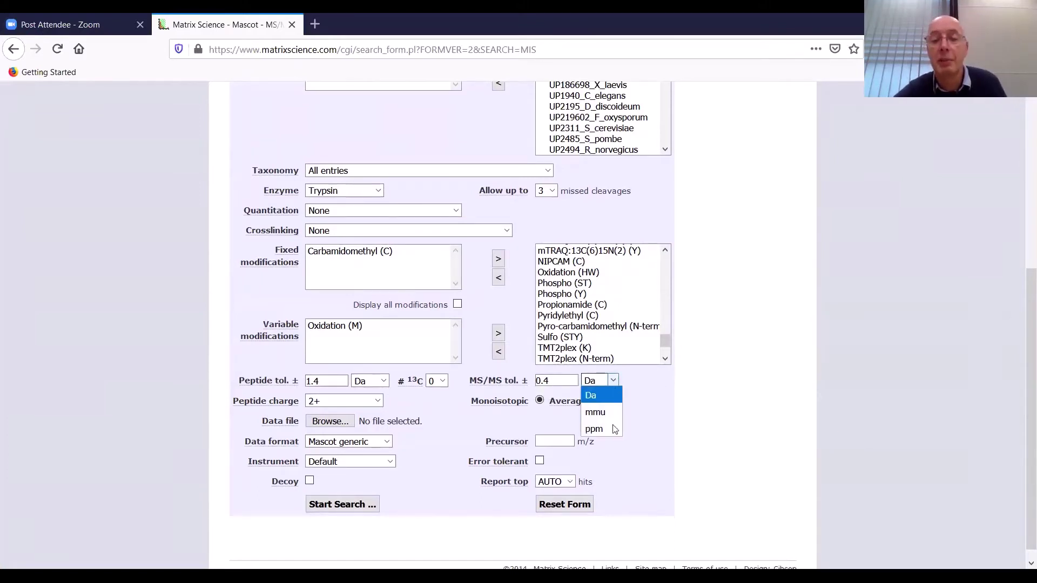
pyautogui.click(643, 389)
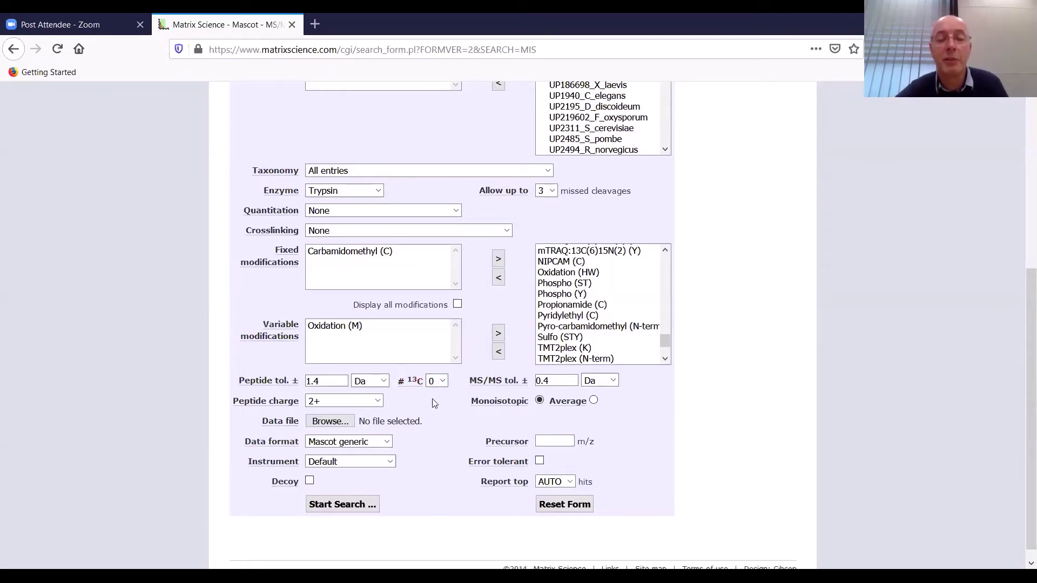
# Set the number of 13C to 1 and the peptide charge to 1+, 2+ and 3+
pyautogui.click(443, 382)
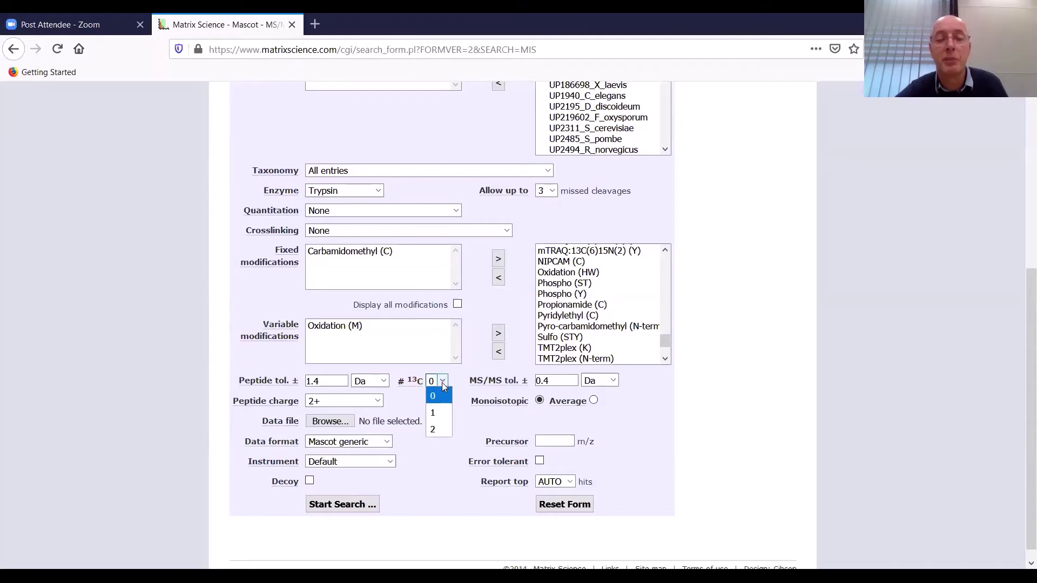
pyautogui.click(438, 413)
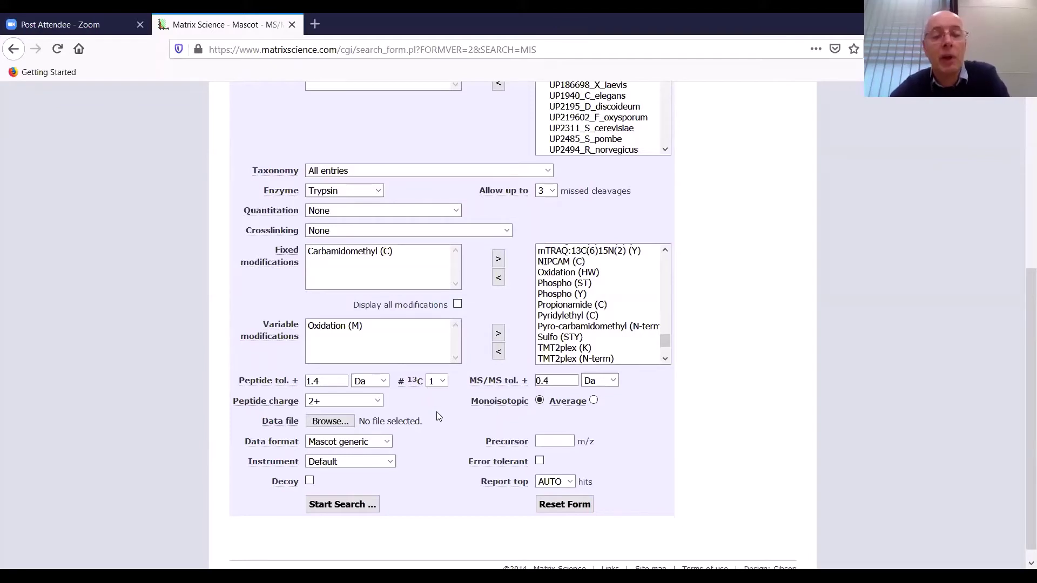
pyautogui.click(379, 401)
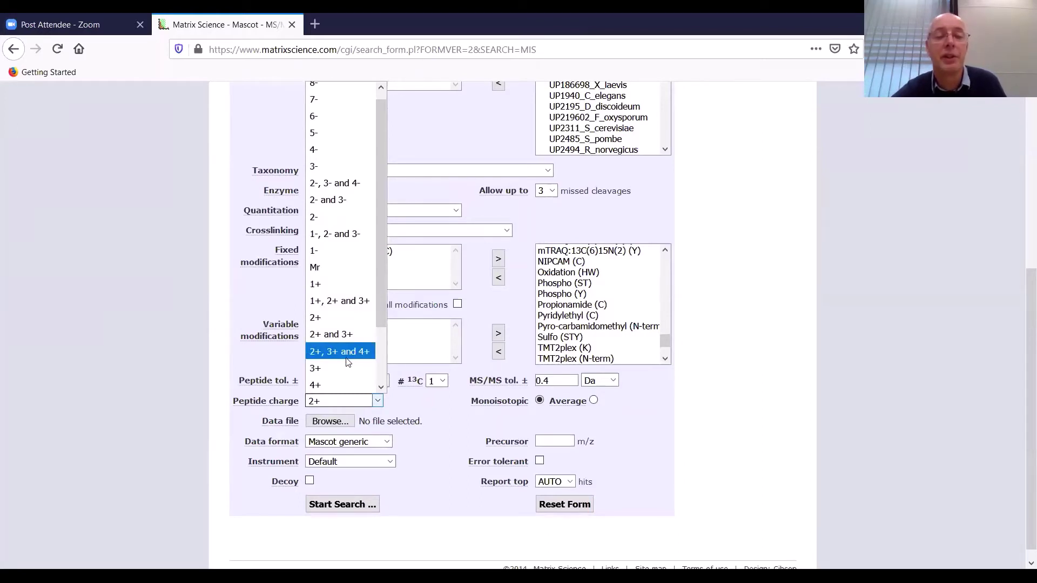
pyautogui.click(348, 301)
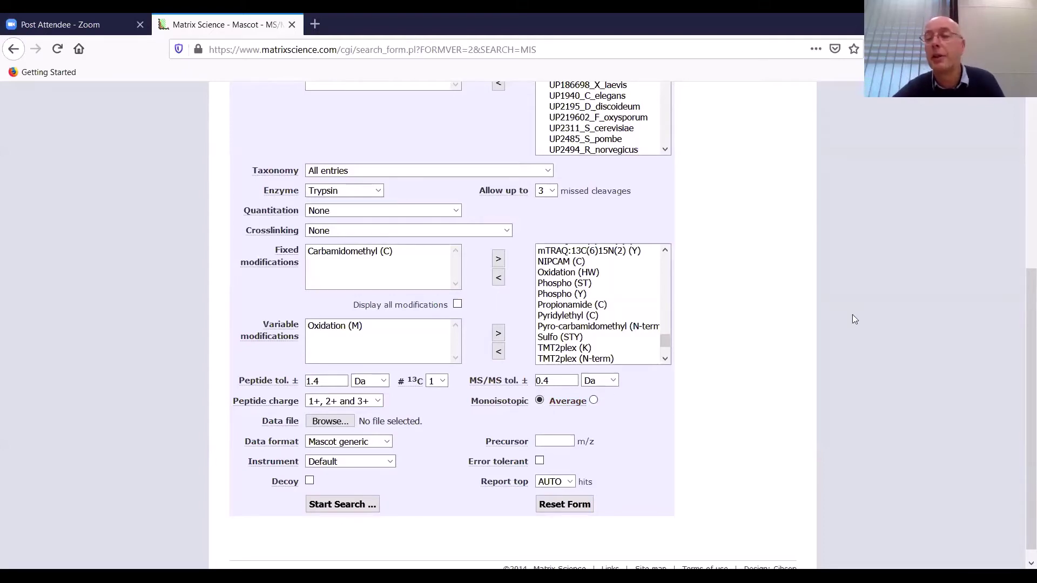
# Choose "Unknown protein 1.mgf" from the Mascot training files as the data file, and keep the data format as Mascot generic
pyautogui.click(330, 422)
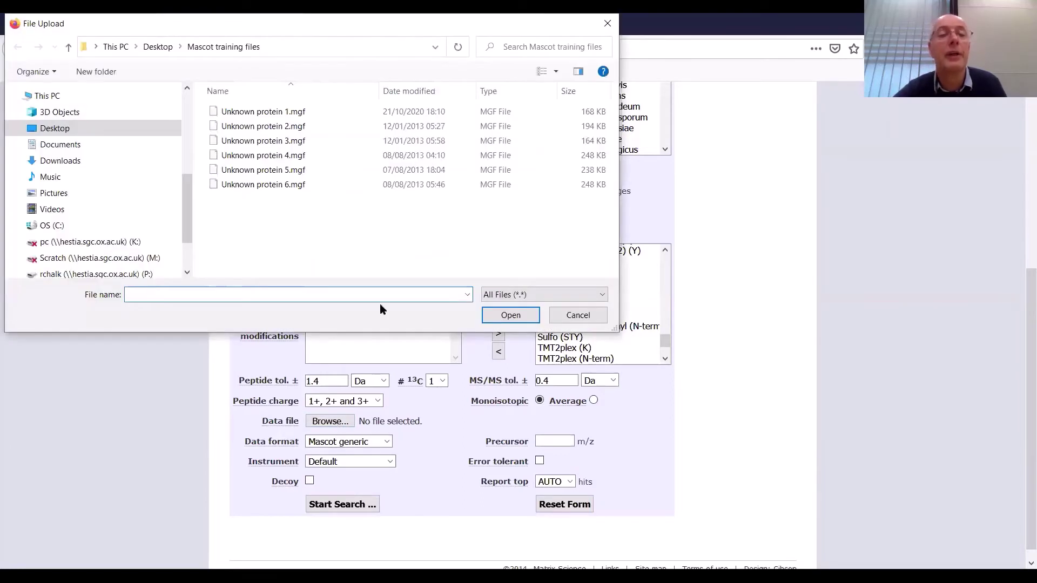
pyautogui.click(264, 113)
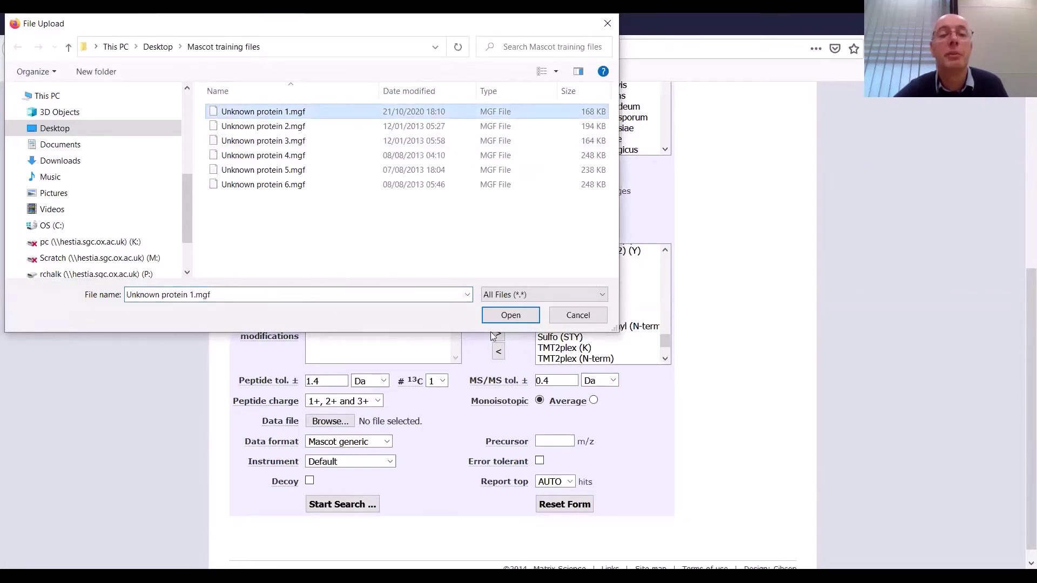
pyautogui.click(511, 319)
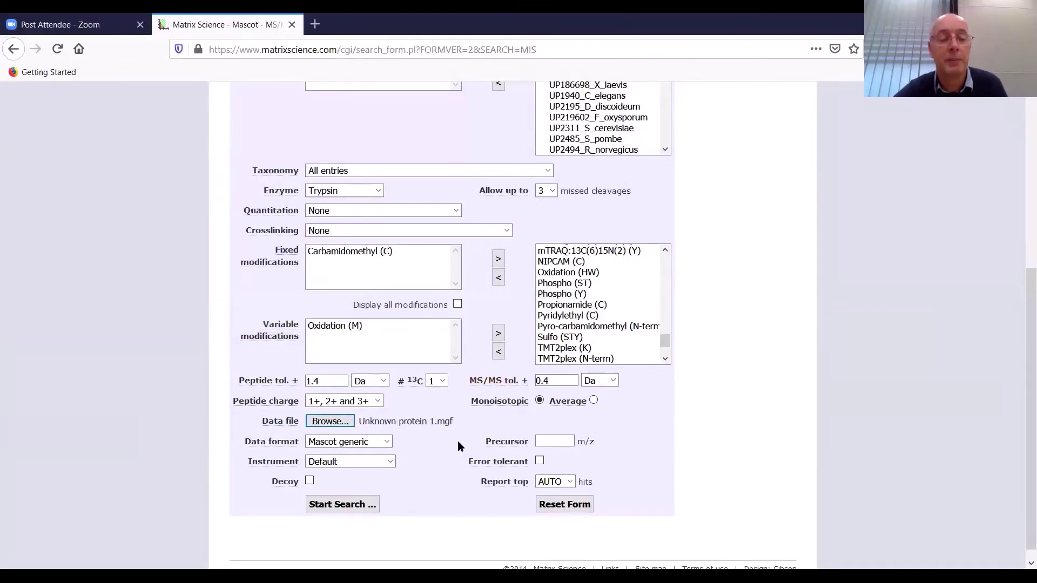
pyautogui.click(387, 442)
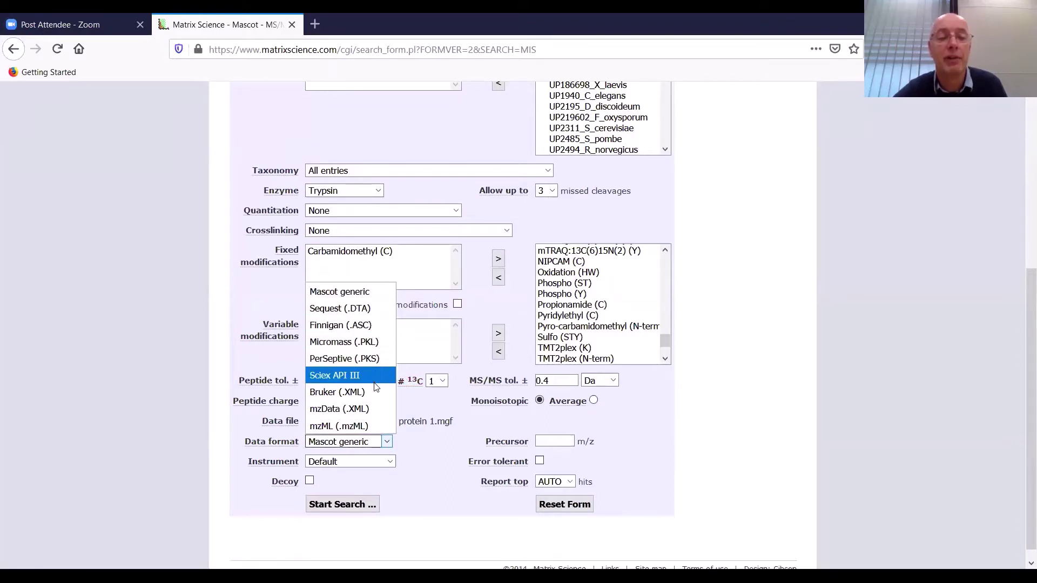
pyautogui.click(414, 454)
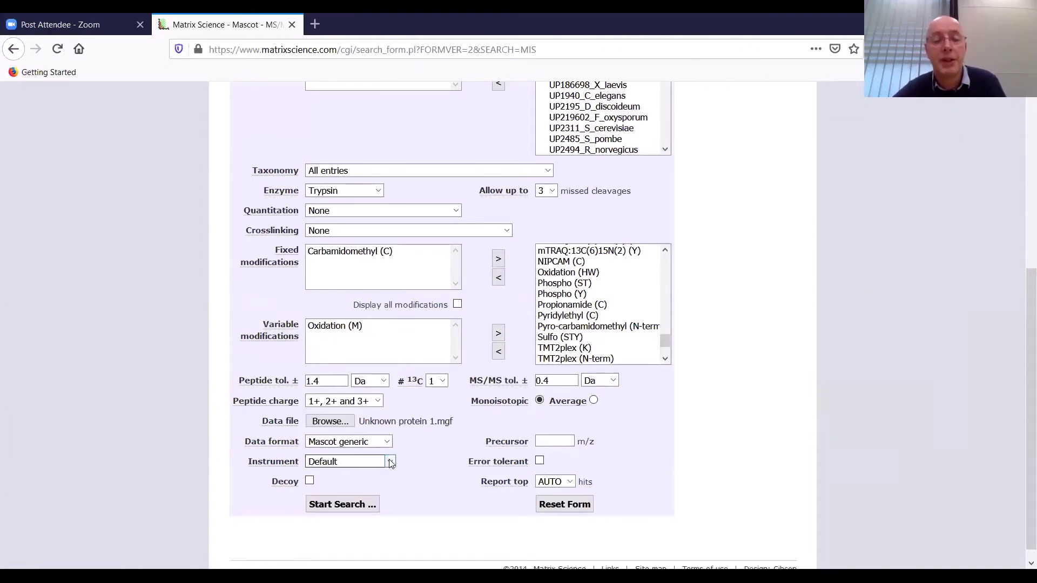
# Start the search with ESI-TRAP as the instrument and the decoy option enabled
pyautogui.click(391, 463)
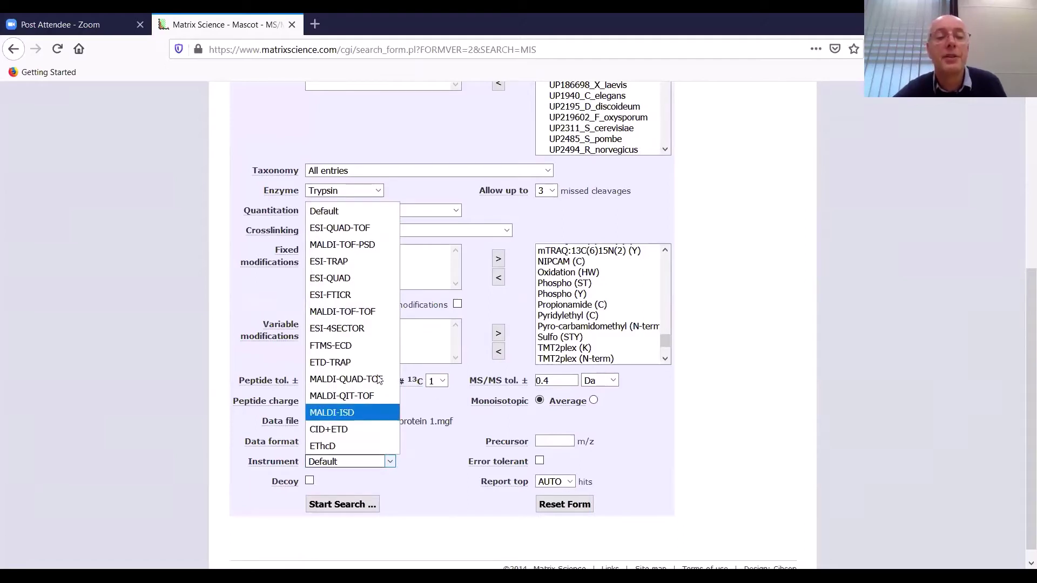
pyautogui.click(346, 265)
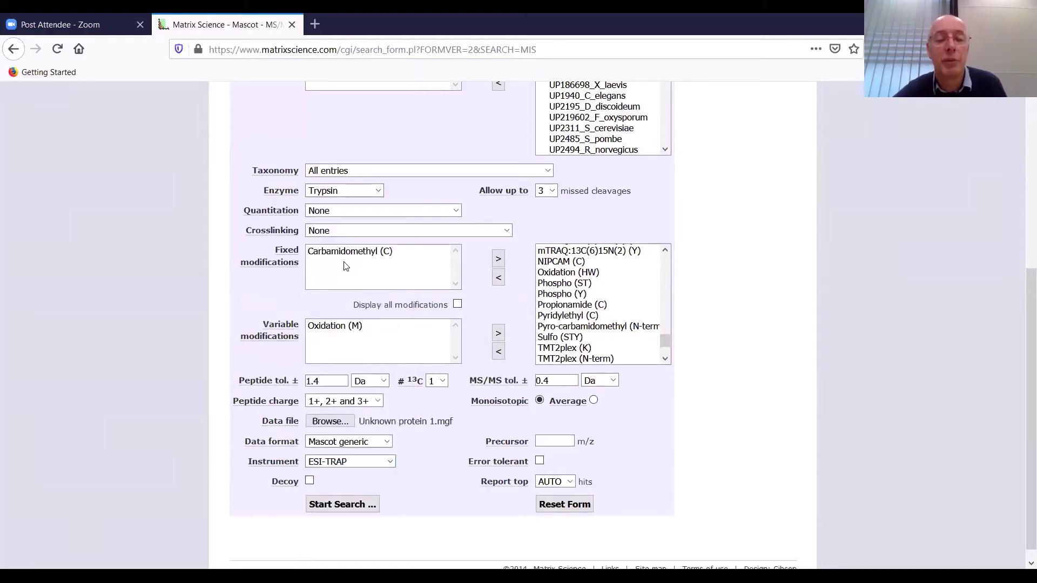
pyautogui.click(310, 481)
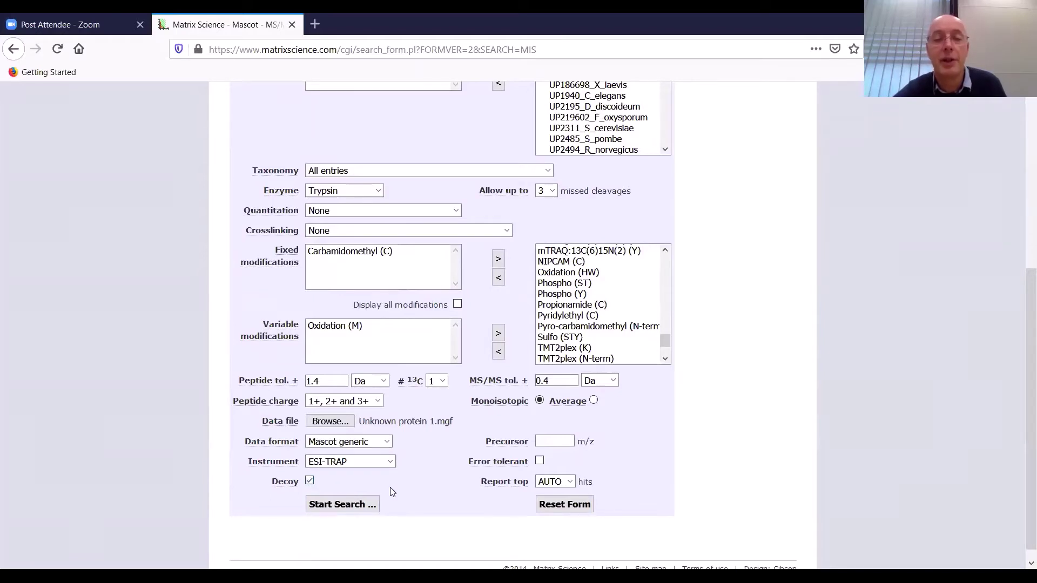
pyautogui.click(336, 506)
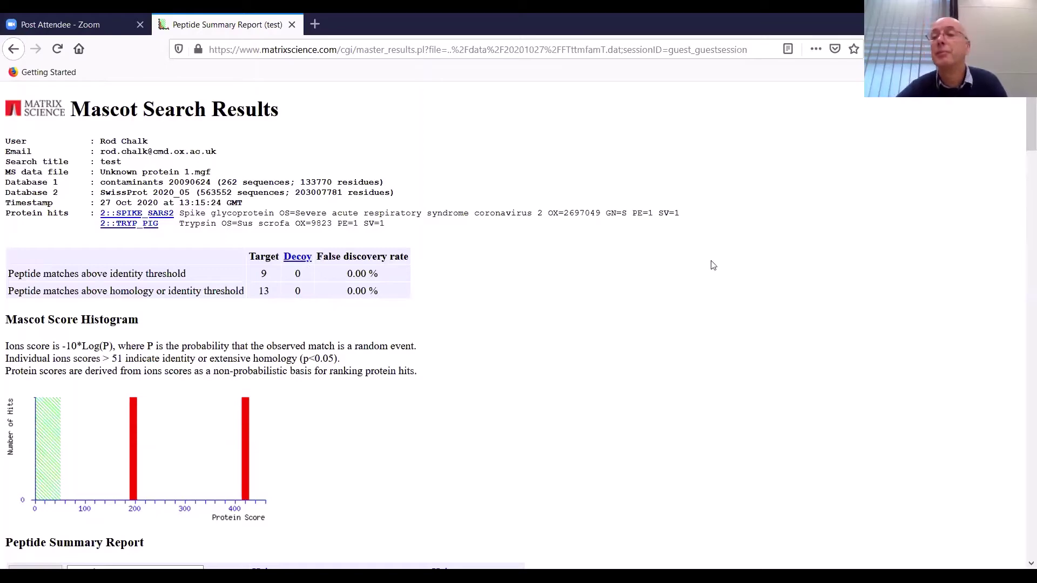
# Review the Peptide Summary Report's format options and the protein hits, examining the score of the SPIKE_SARS2 hit
pyautogui.moveTo(1020, 121); pyautogui.dragTo(1021, 153)
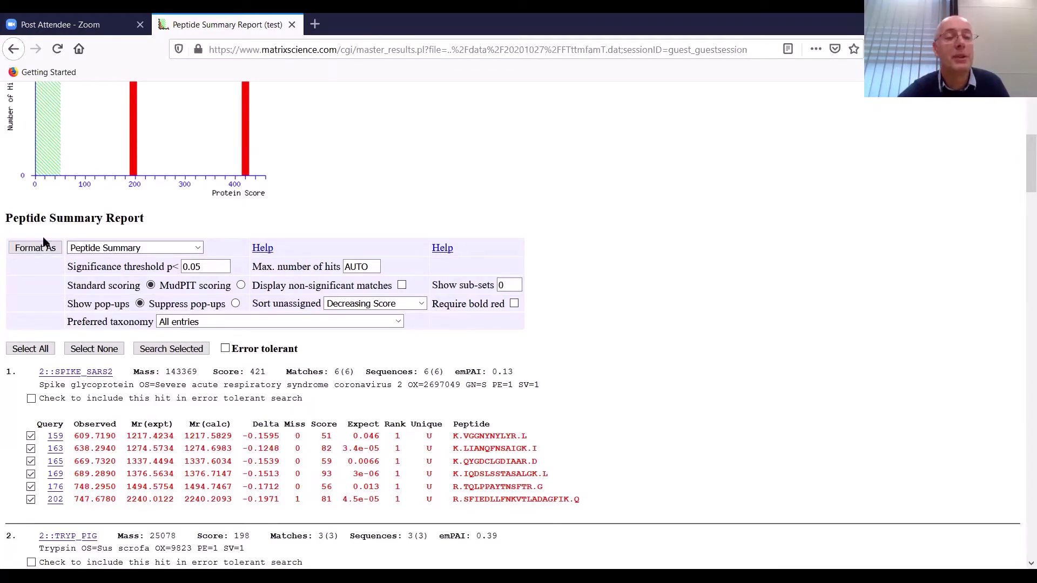
pyautogui.click(199, 249)
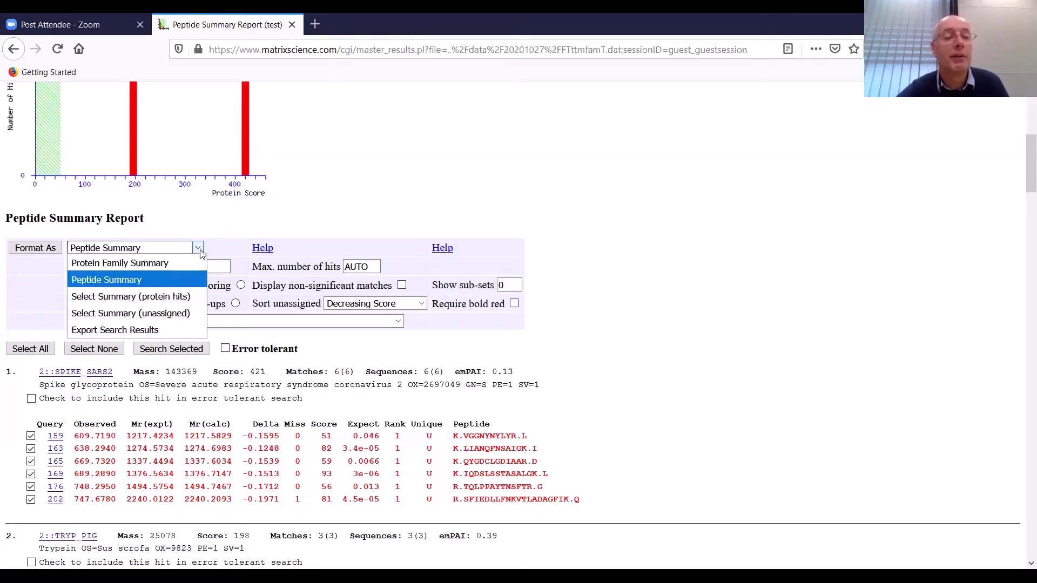
pyautogui.click(263, 217)
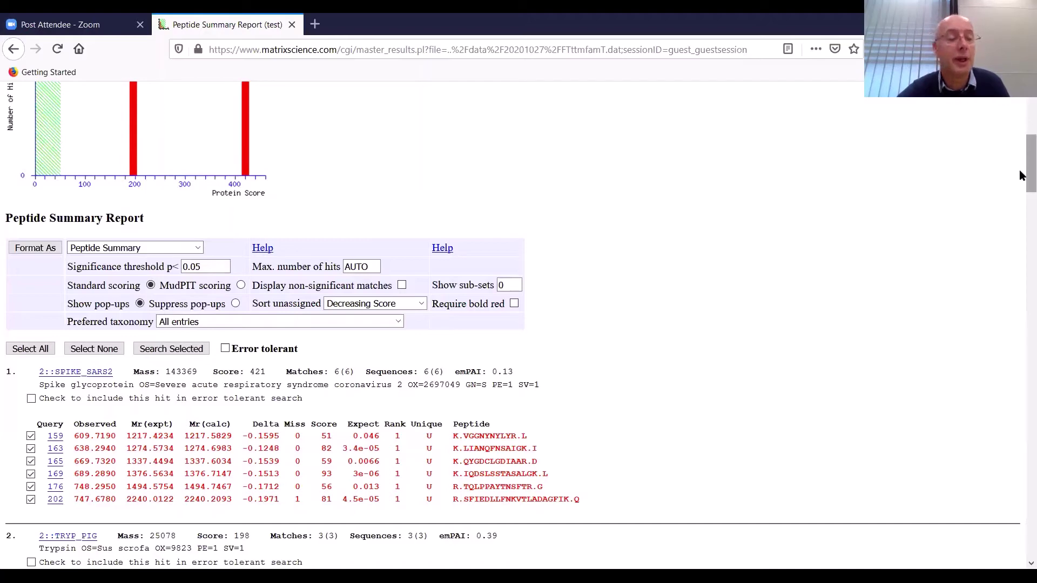
pyautogui.scroll(-4, 1019, 175)
pyautogui.scroll(1, 1021, 174)
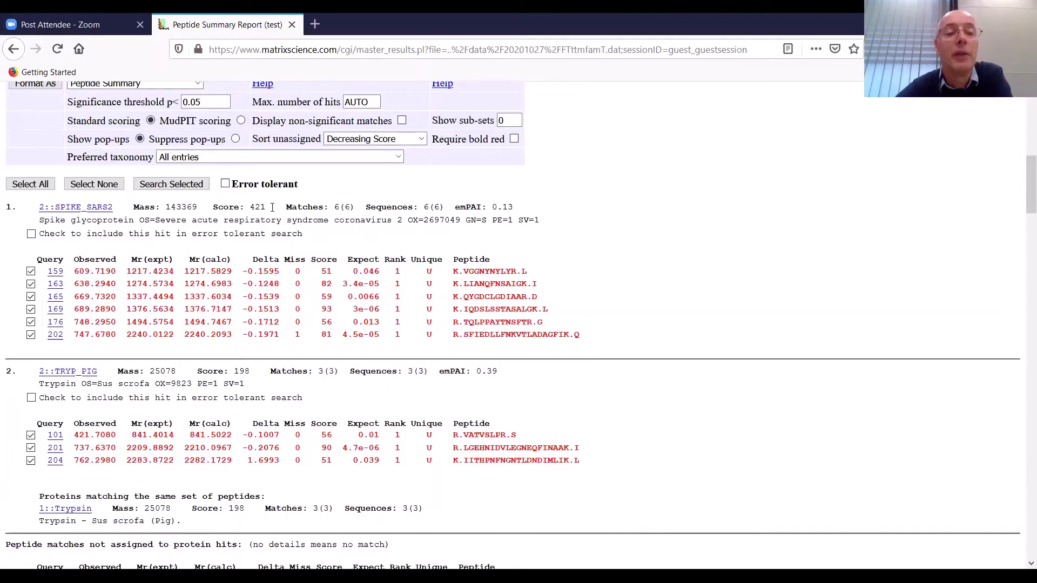
pyautogui.moveTo(272, 207); pyautogui.dragTo(246, 207)
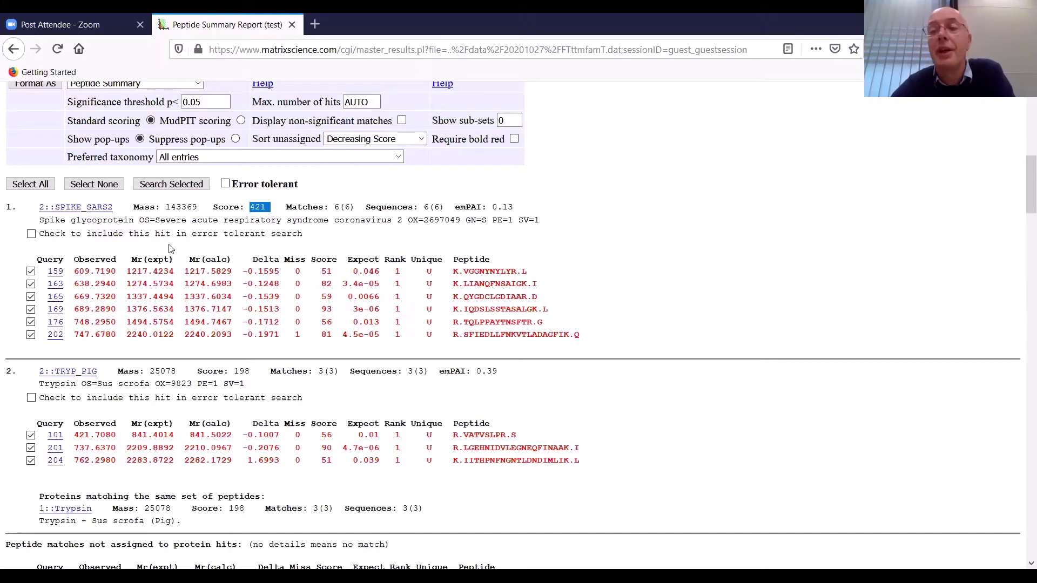
# Open the protein view of the SPIKE_SARS2 hit and examine its sequence coverage and matched peptides
pyautogui.click(68, 212)
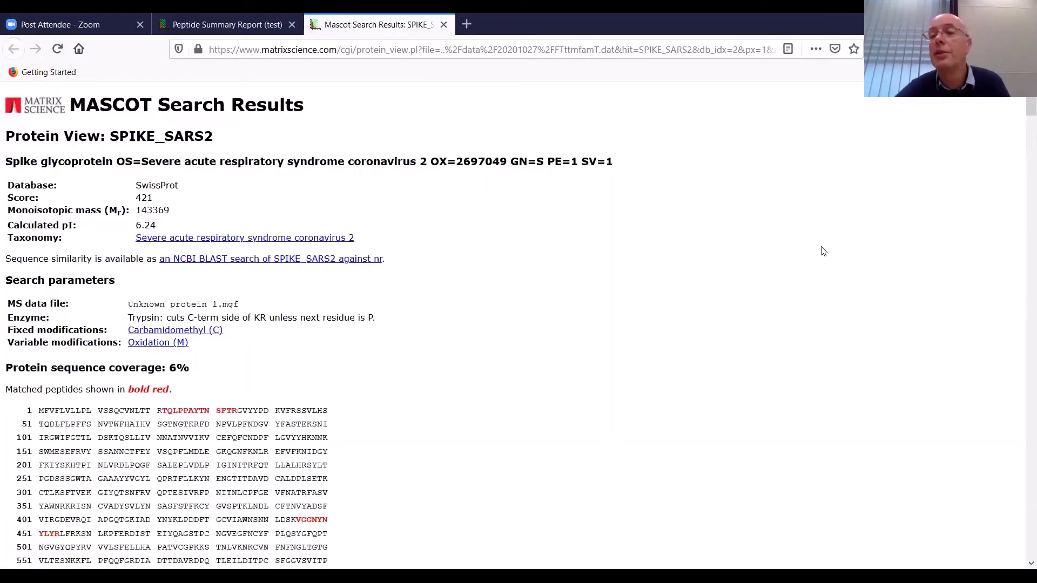
pyautogui.moveTo(1022, 110); pyautogui.dragTo(1022, 122)
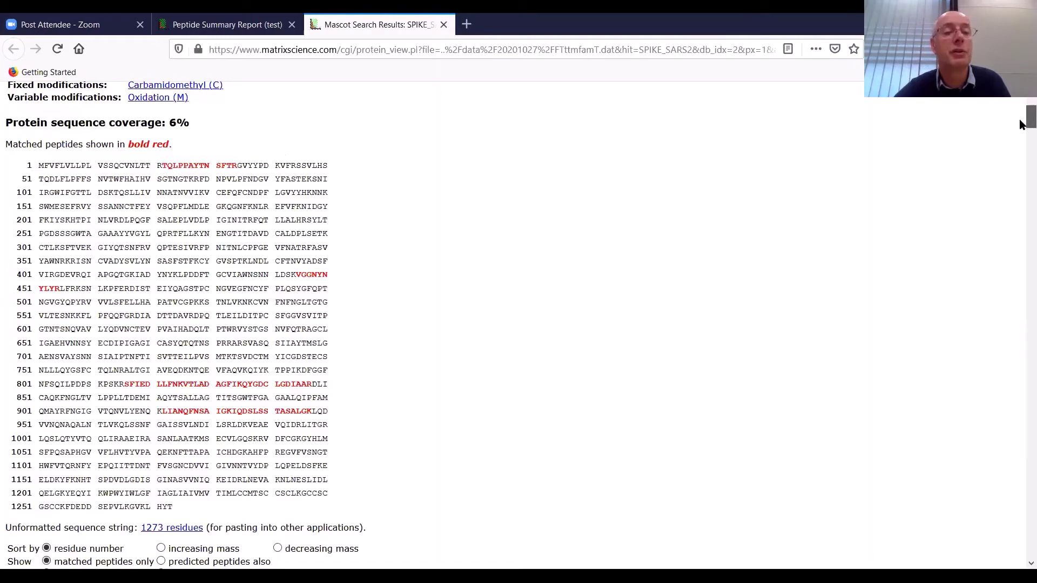
# Open the peptide view of query 176 from the matched peptides list and examine its spectrum and fragment ion table
pyautogui.moveTo(1021, 123); pyautogui.dragTo(1021, 139)
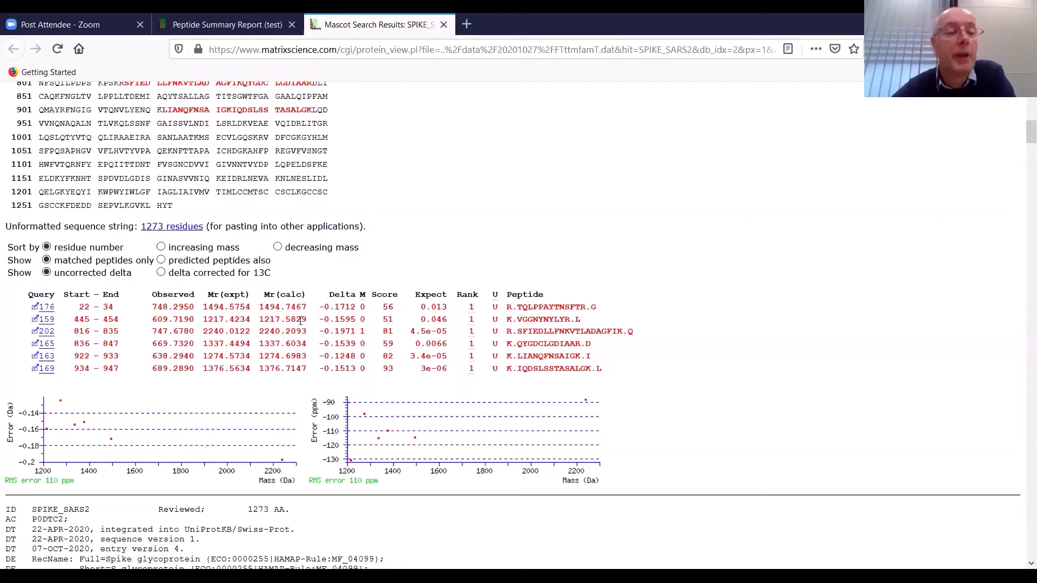
pyautogui.click(46, 309)
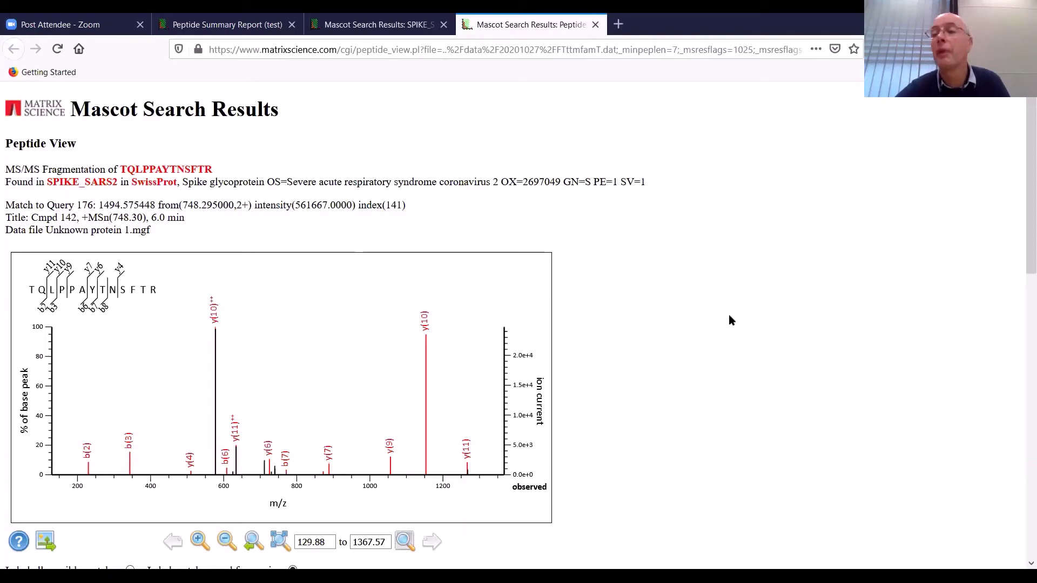
pyautogui.scroll(-3, 1020, 162)
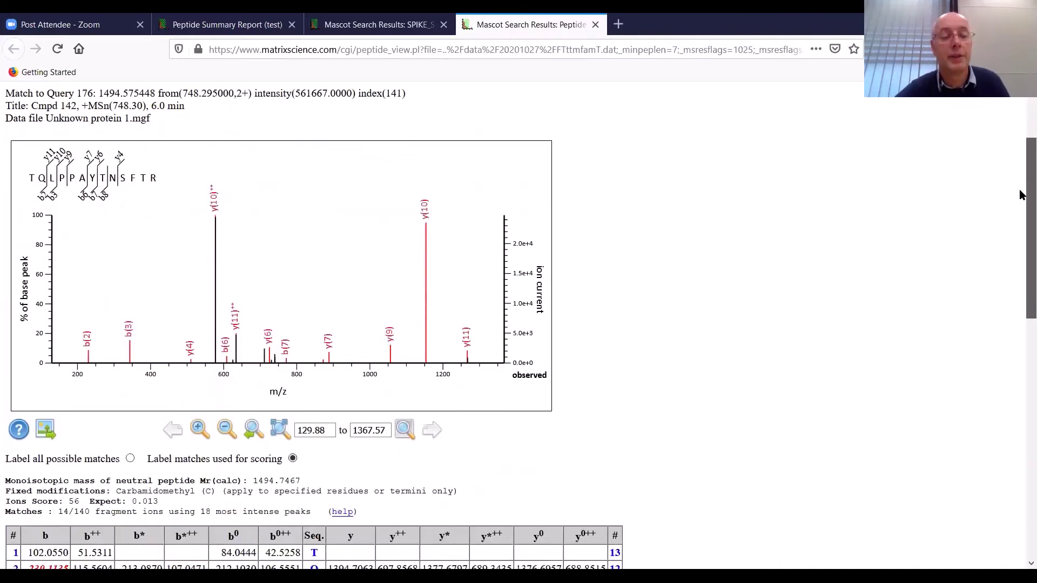
pyautogui.scroll(-3, 1021, 232)
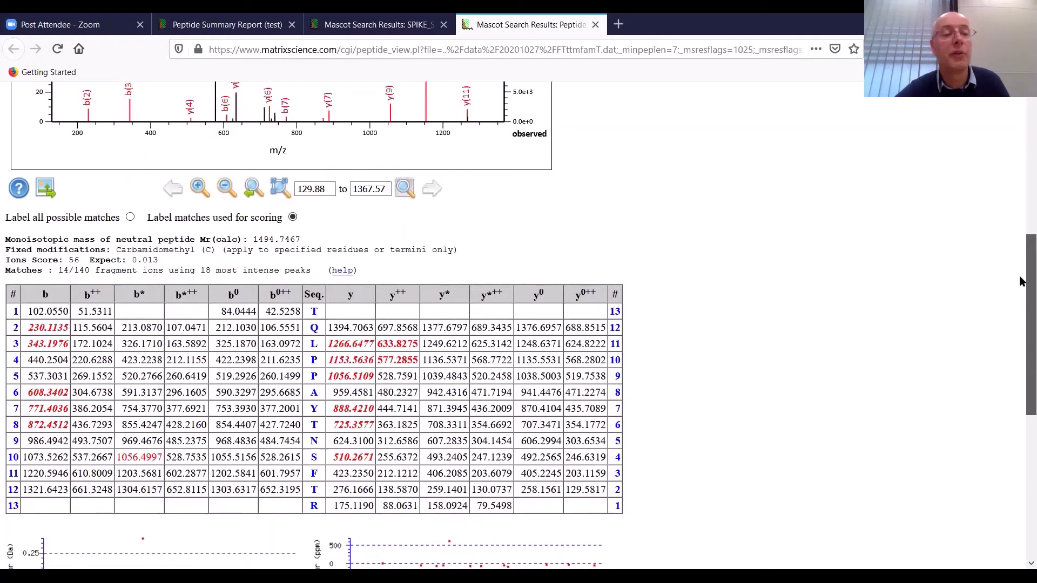
pyautogui.scroll(-1, 1021, 282)
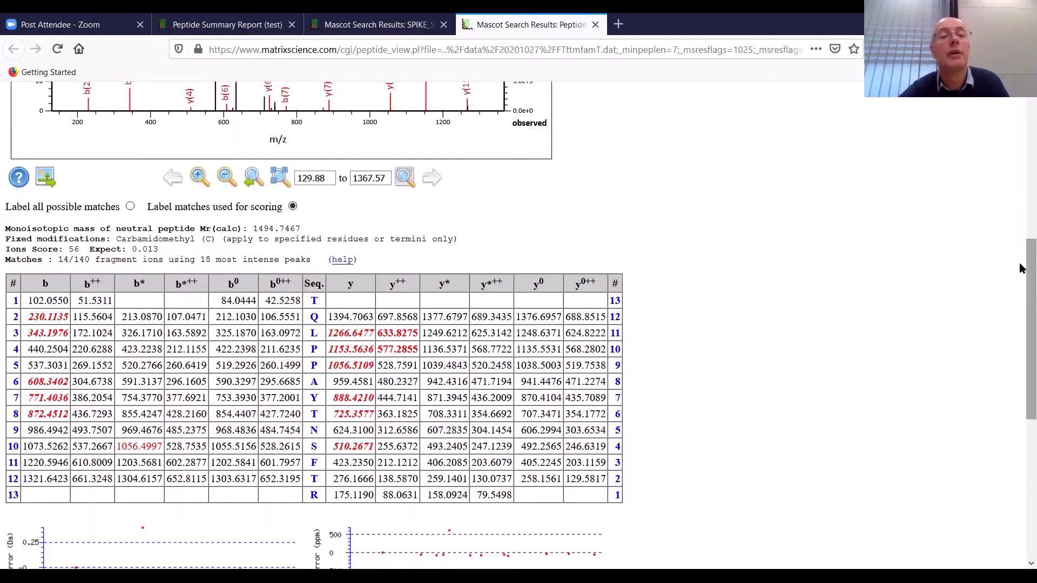
# Compare the annotated TQLPPAYTNSFTR spectrum with the fragment ion table and highlight the peptide's ions score
pyautogui.scroll(2, 1020, 268)
pyautogui.scroll(2, 1020, 222)
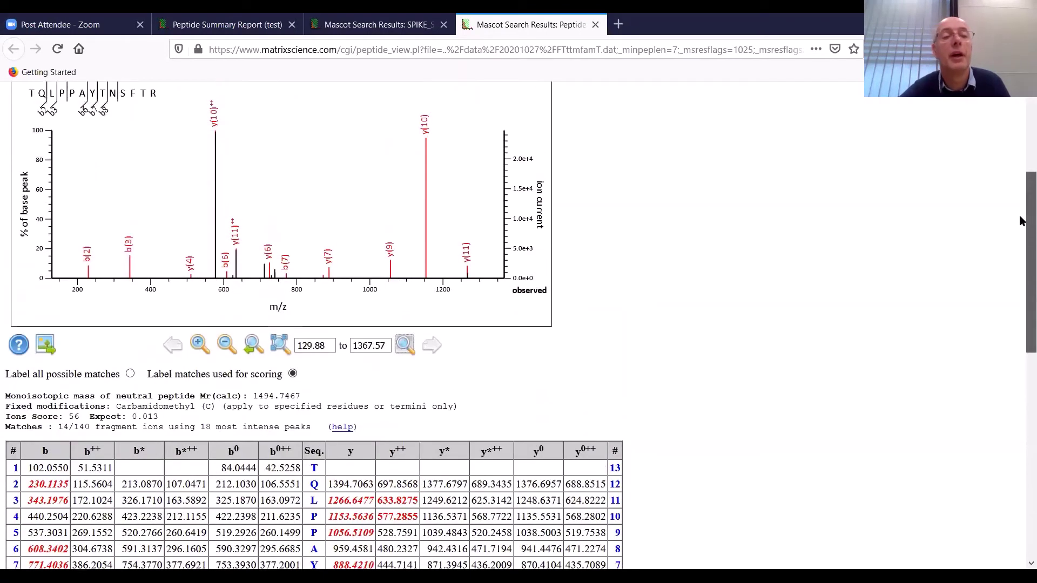
pyautogui.scroll(-1, 1022, 221)
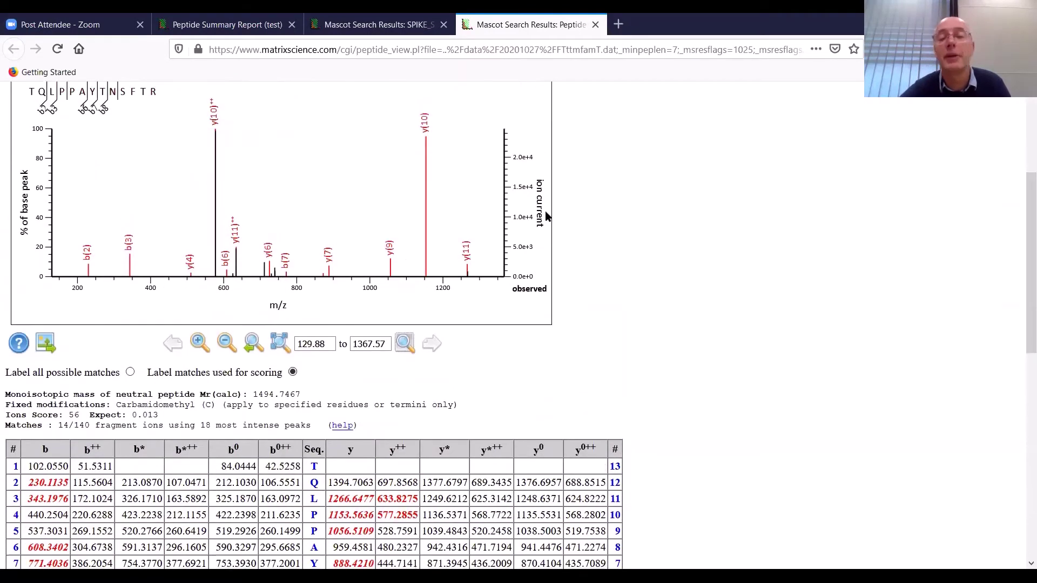
pyautogui.scroll(-3, 1021, 275)
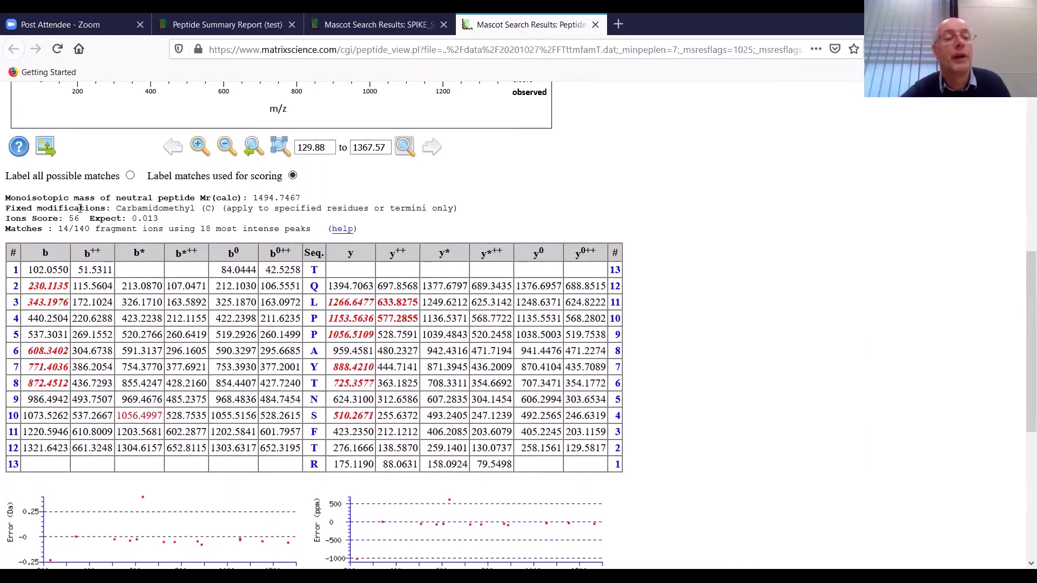
pyautogui.moveTo(81, 216); pyautogui.dragTo(68, 218)
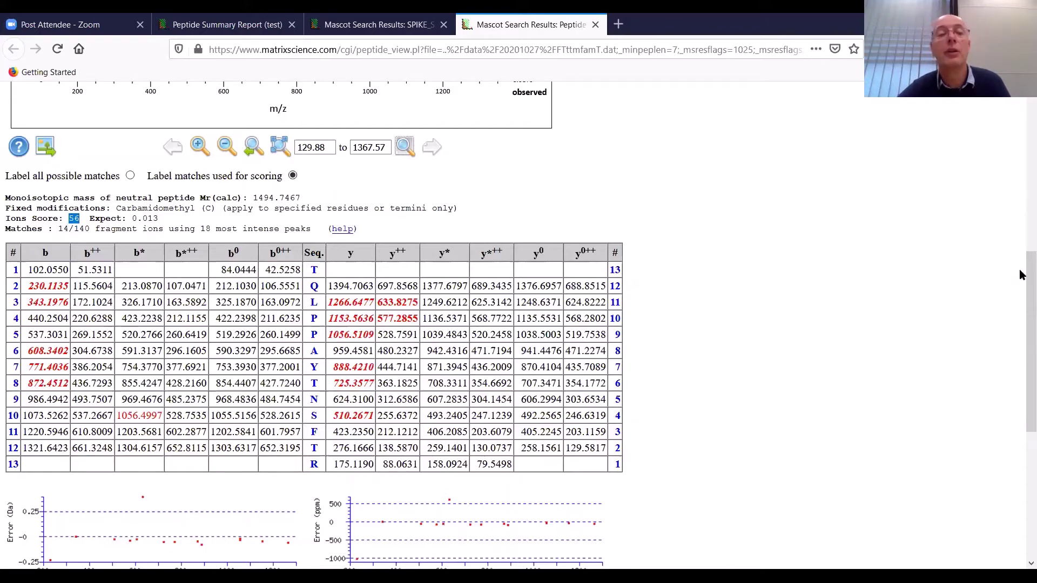
# Inspect the mass and error of the y(10)++ peak in the TQLPPAYTNSFTR spectrum
pyautogui.moveTo(1021, 270); pyautogui.dragTo(1021, 201)
pyautogui.scroll(2, 1021, 202)
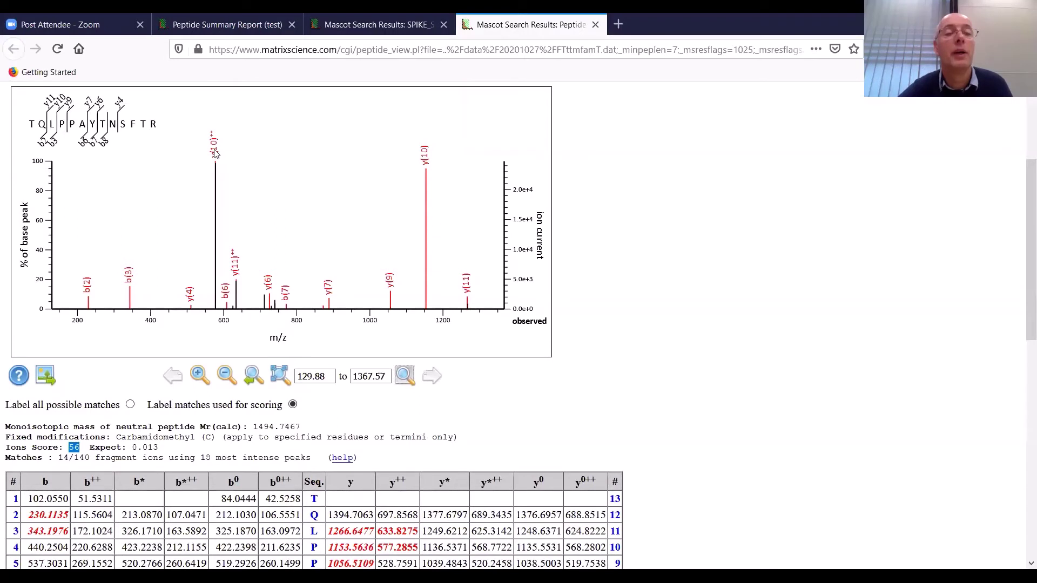
pyautogui.moveTo(218, 192)
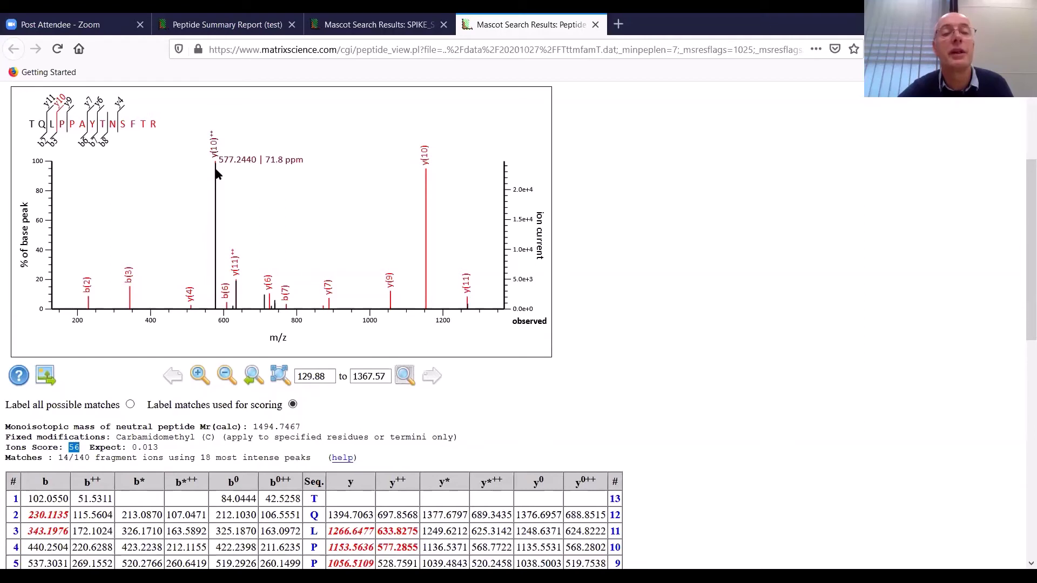
pyautogui.moveTo(218, 168)
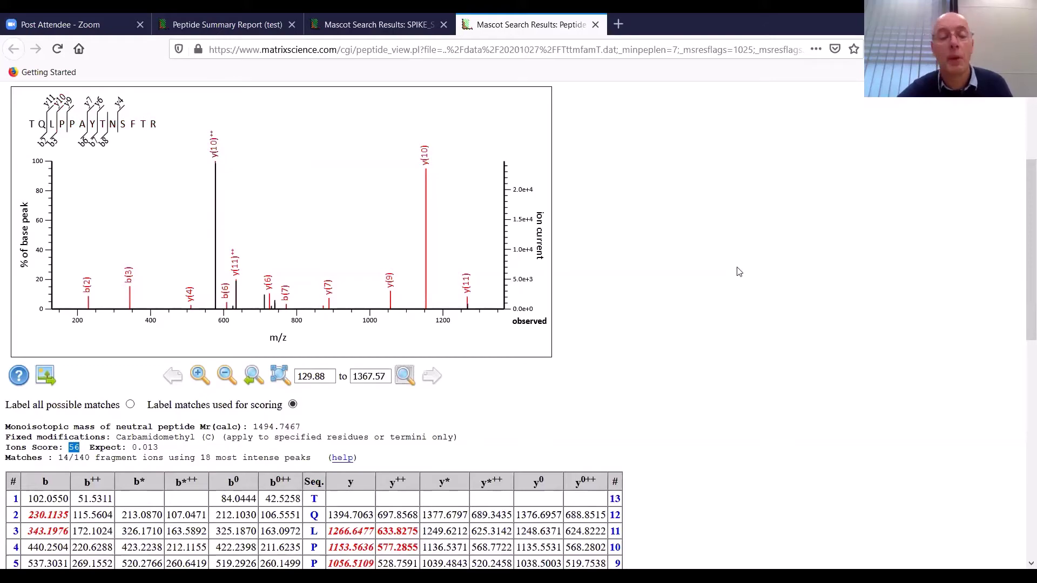
# Review the fragment ion table and mass error plots of TQLPPAYTNSFTR, and return to the peptide view's heading
pyautogui.moveTo(1021, 234); pyautogui.dragTo(1021, 330)
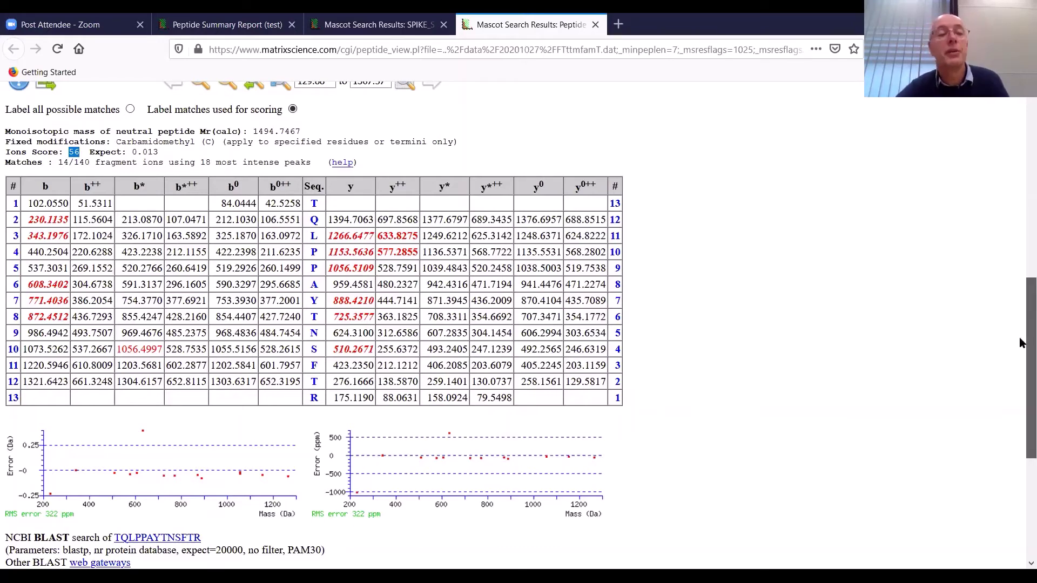
pyautogui.moveTo(1025, 342); pyautogui.dragTo(1021, 263)
pyautogui.scroll(5, 1021, 264)
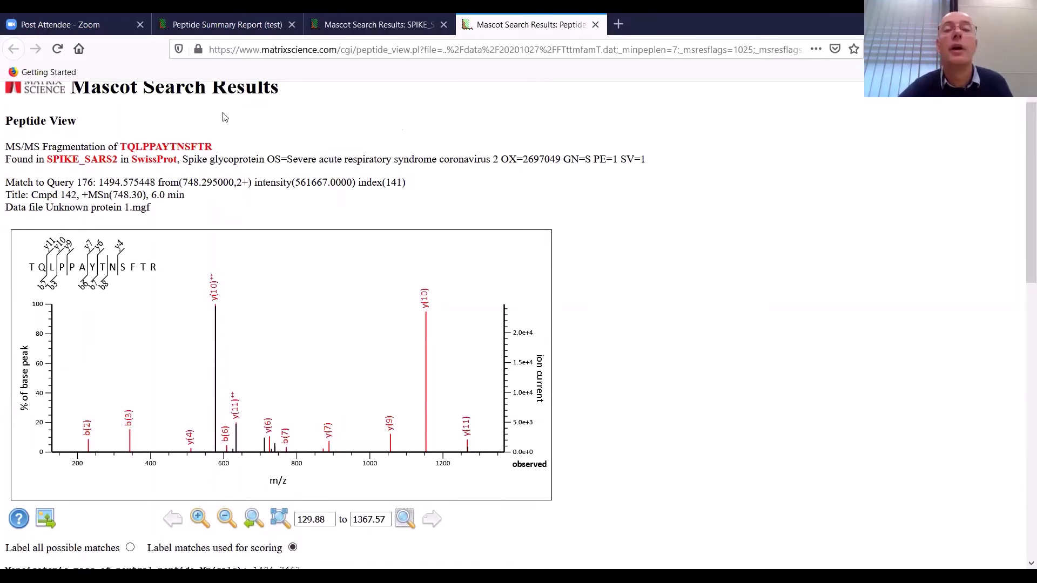
pyautogui.scroll(1, 16, 103)
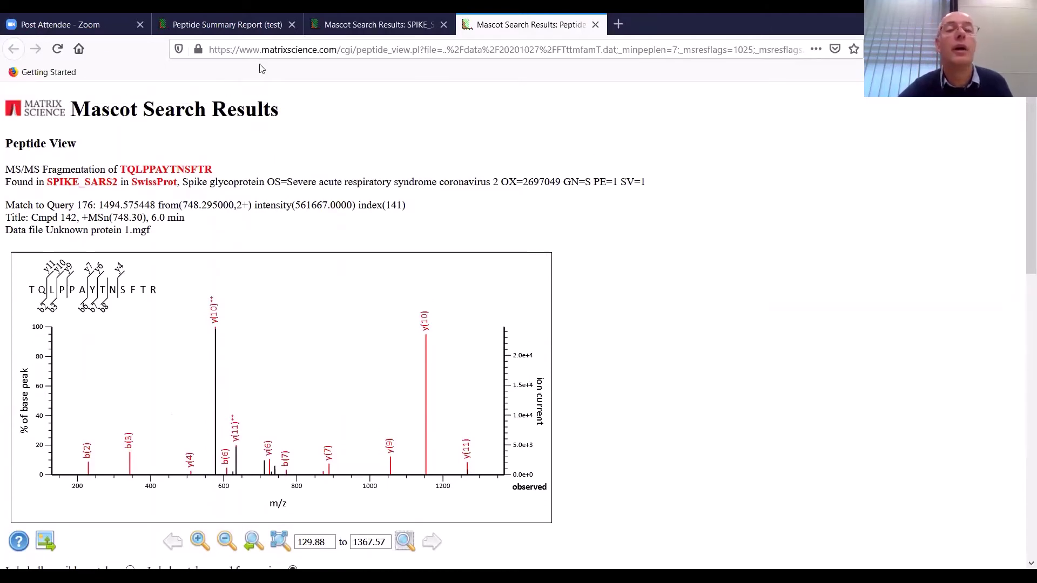
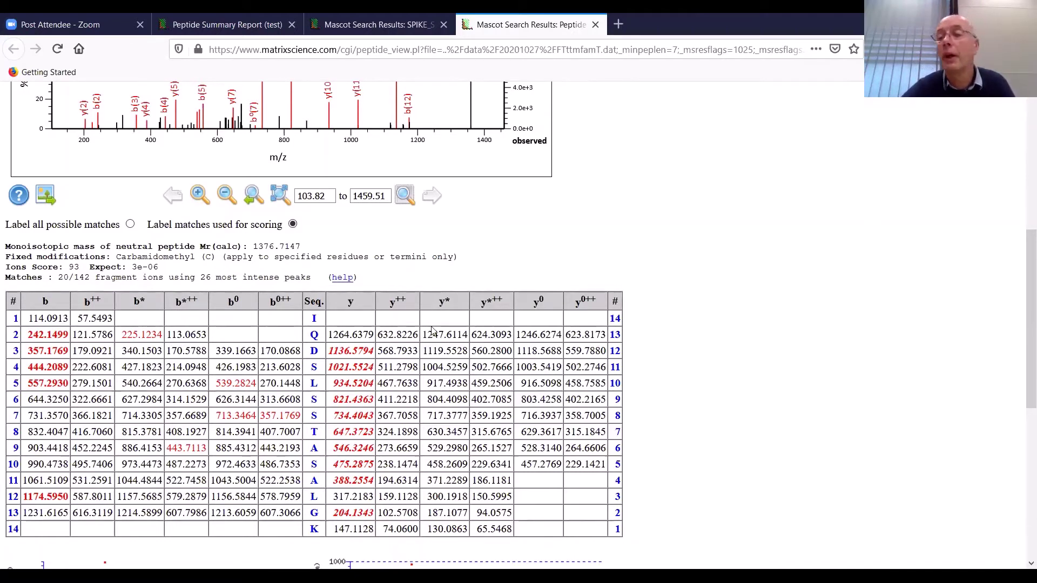
# Examine the fragment ion table, mass error plots and annotated spectrum of the IQDSLSSTASALGK peptide
pyautogui.moveTo(1021, 244); pyautogui.dragTo(1021, 300)
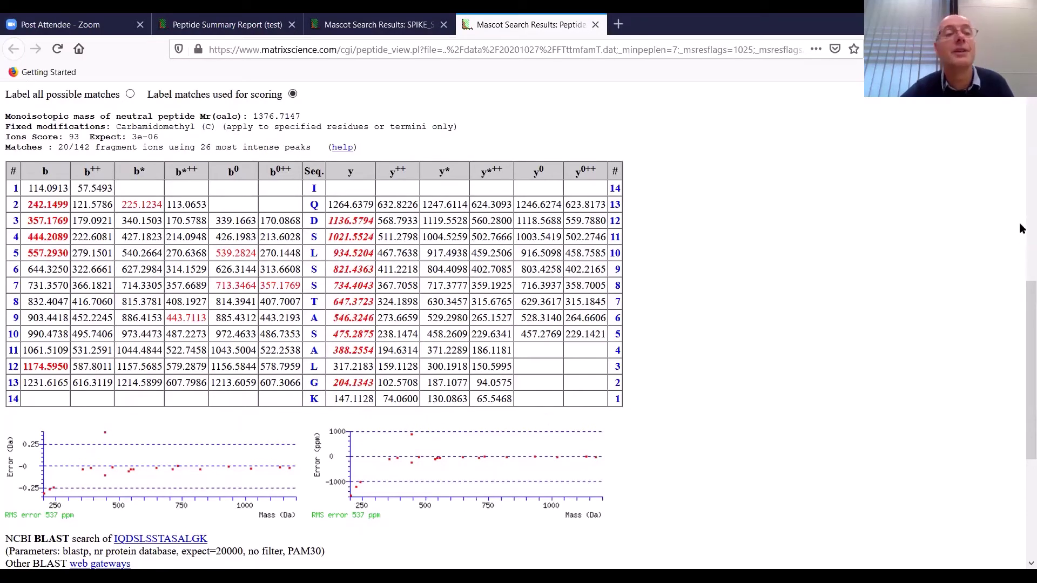
pyautogui.scroll(6, 1022, 194)
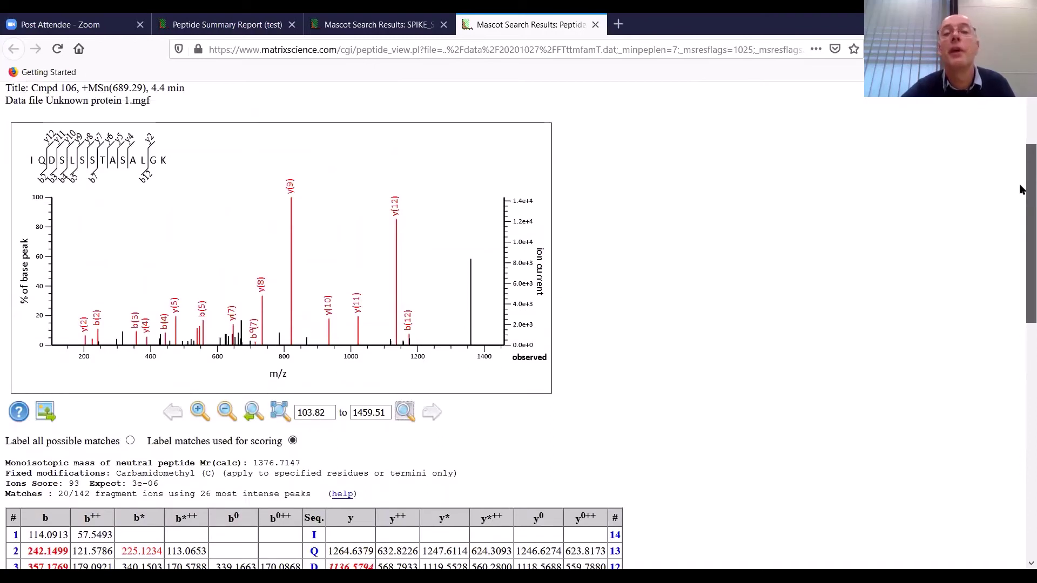
pyautogui.click(527, 45)
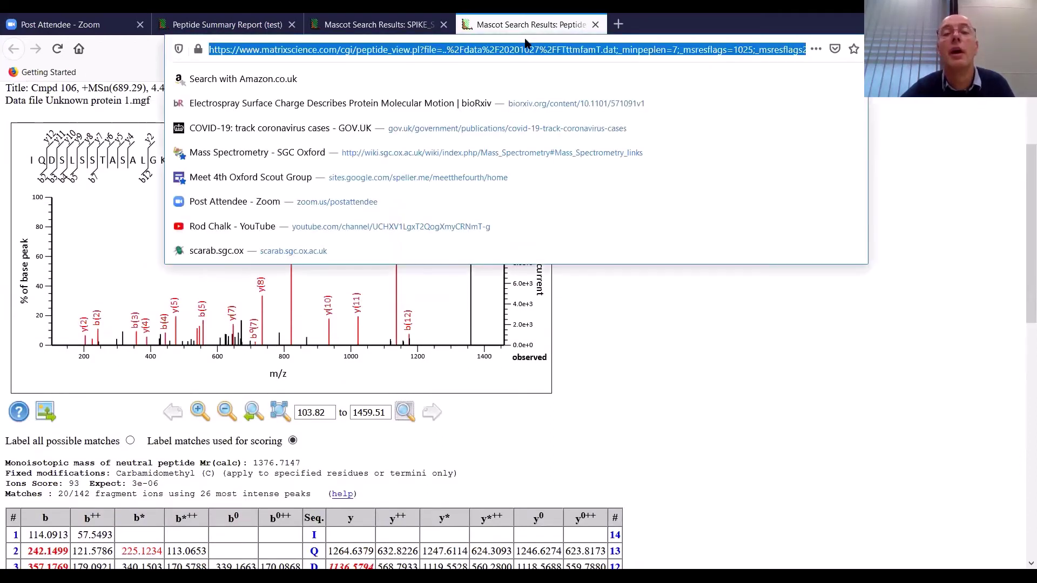
pyautogui.click(447, 338)
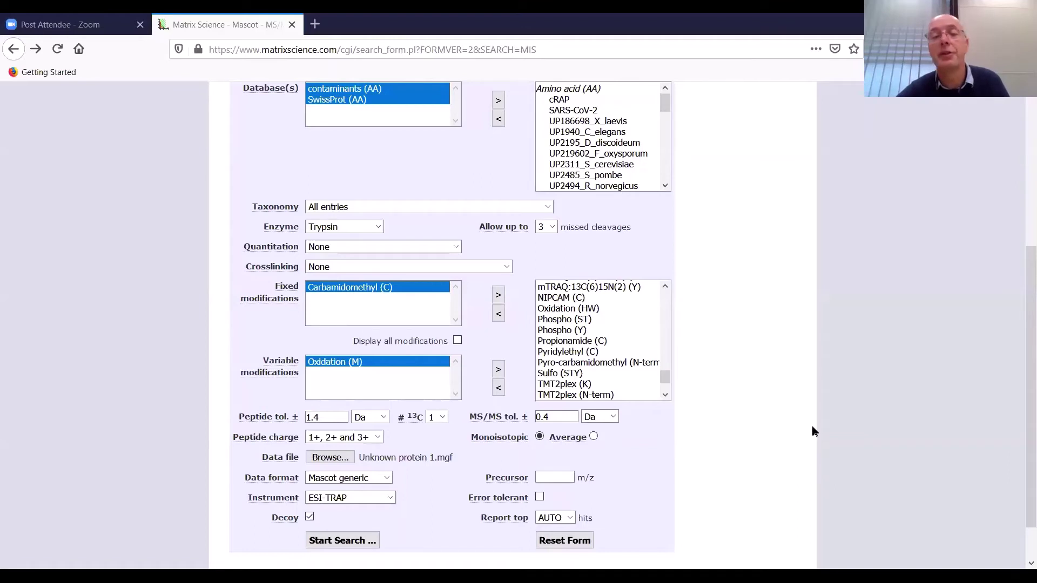
# Check the existing MS/MS Ions Search settings and choose "Unknown protein 2.mgf" from the Mascot training files as the data file
pyautogui.moveTo(1019, 340); pyautogui.dragTo(1019, 281)
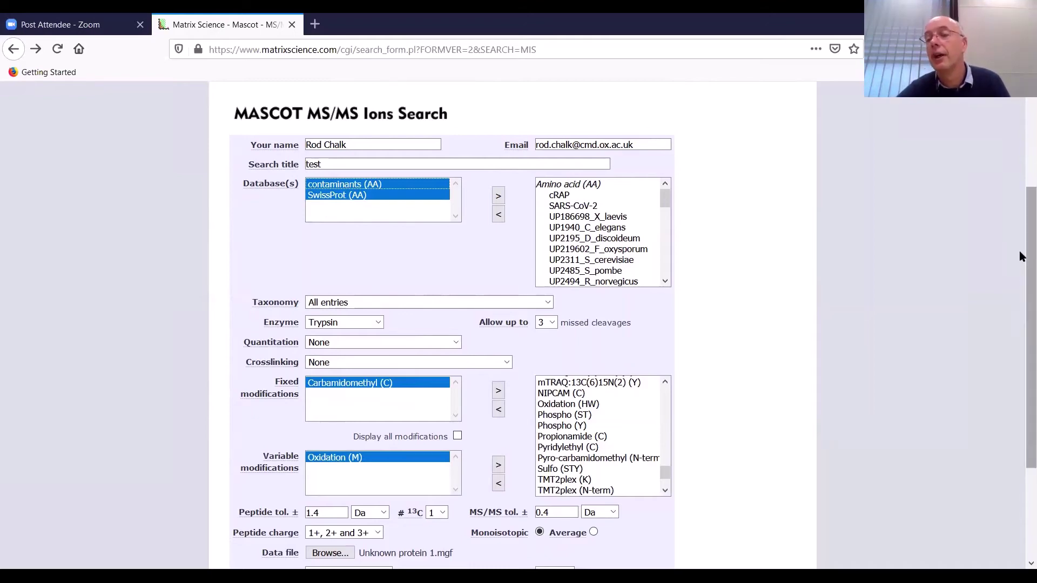
pyautogui.moveTo(1019, 258); pyautogui.dragTo(1021, 367)
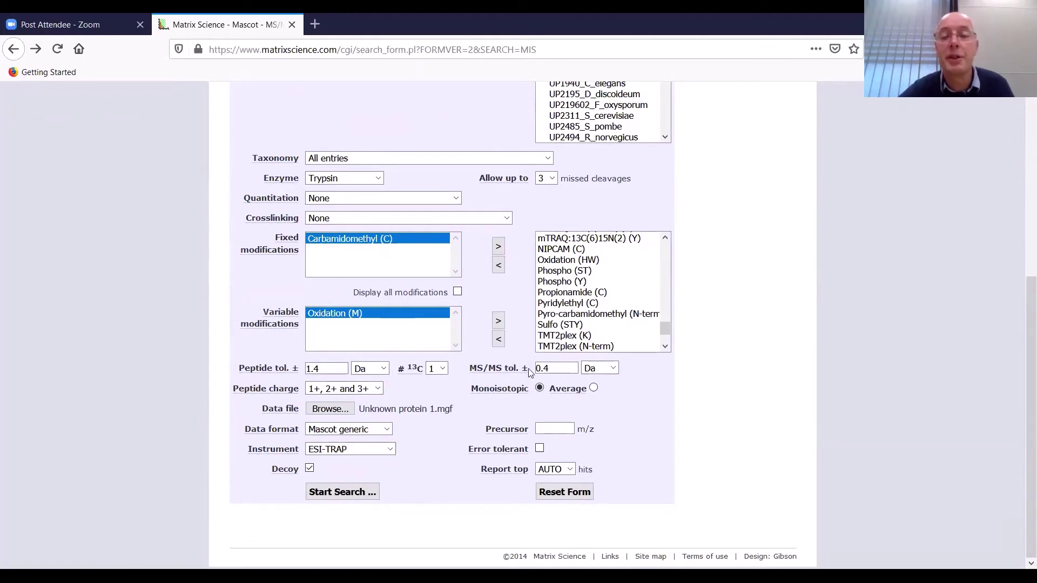
pyautogui.click(334, 412)
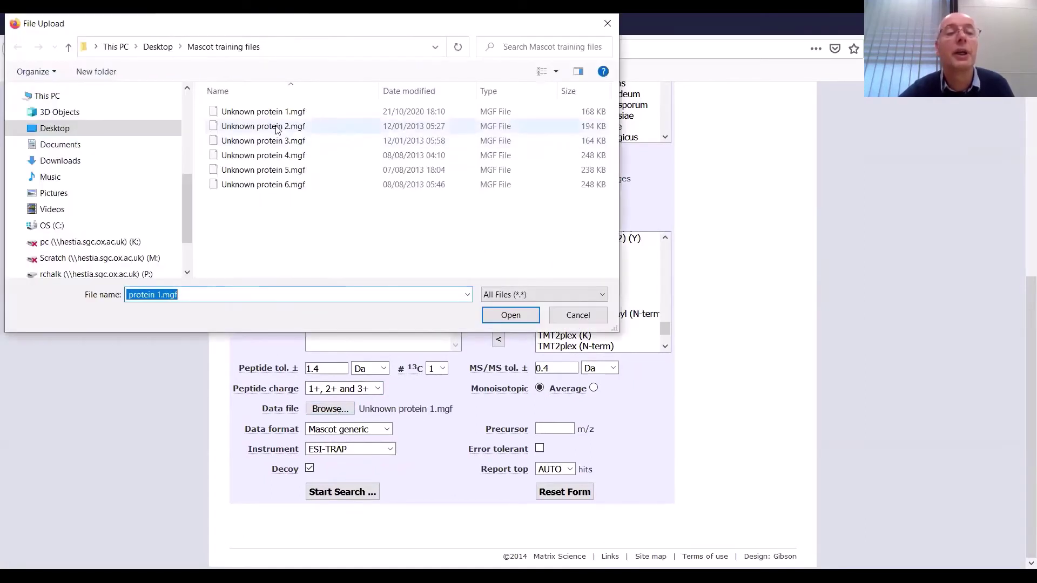
pyautogui.click(270, 127)
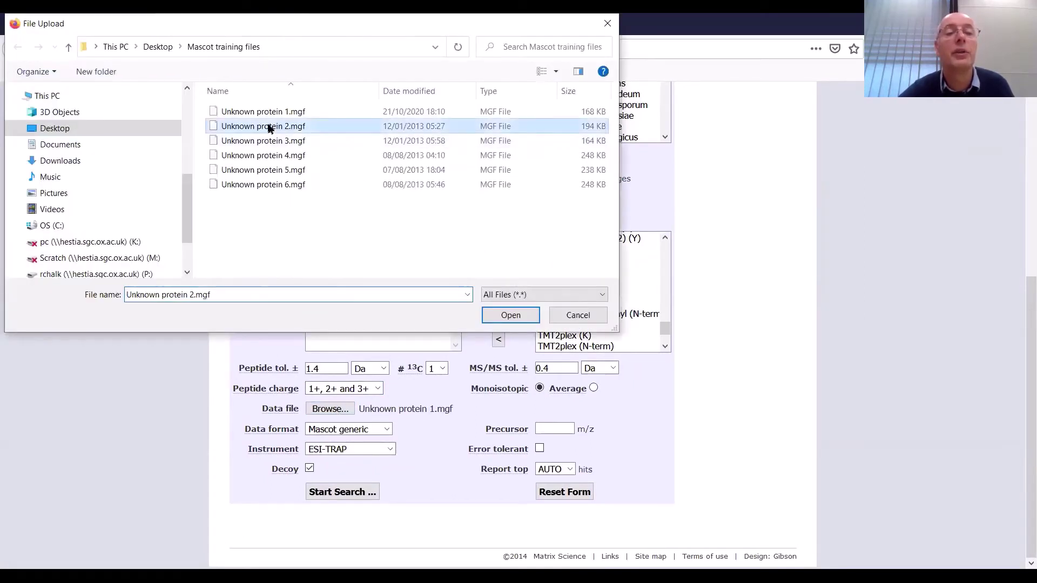
pyautogui.click(511, 317)
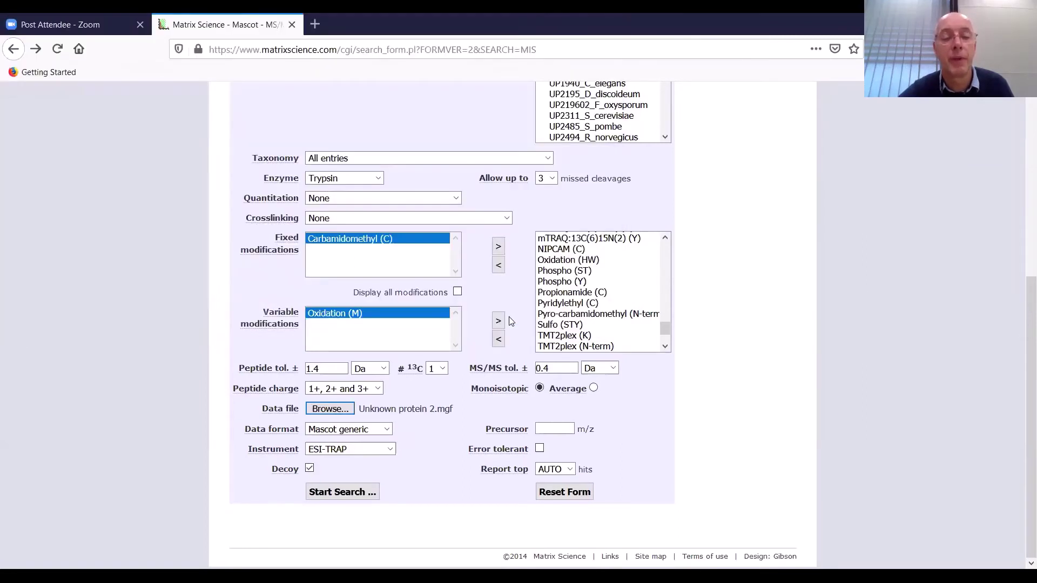
# Start the search for Unknown protein 2.mgf and refresh the search status page
pyautogui.click(341, 492)
pyautogui.scroll(1, 337, 495)
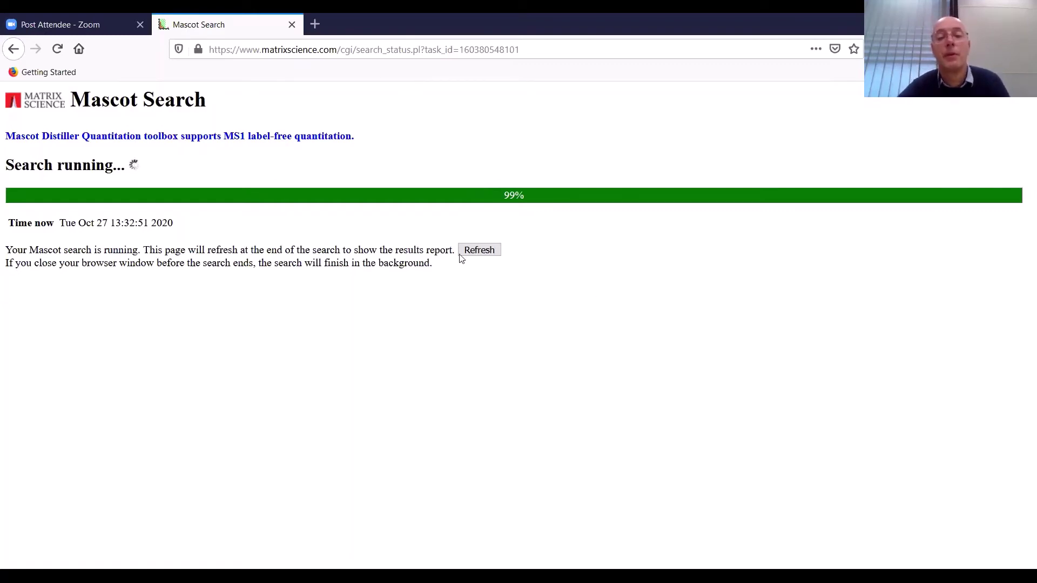
pyautogui.click(479, 251)
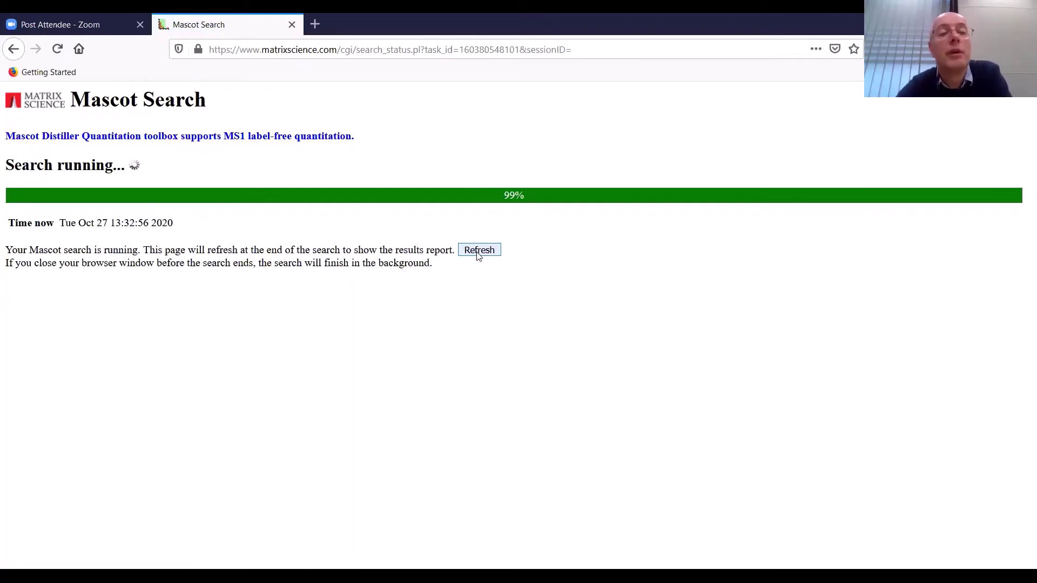
pyautogui.click(479, 250)
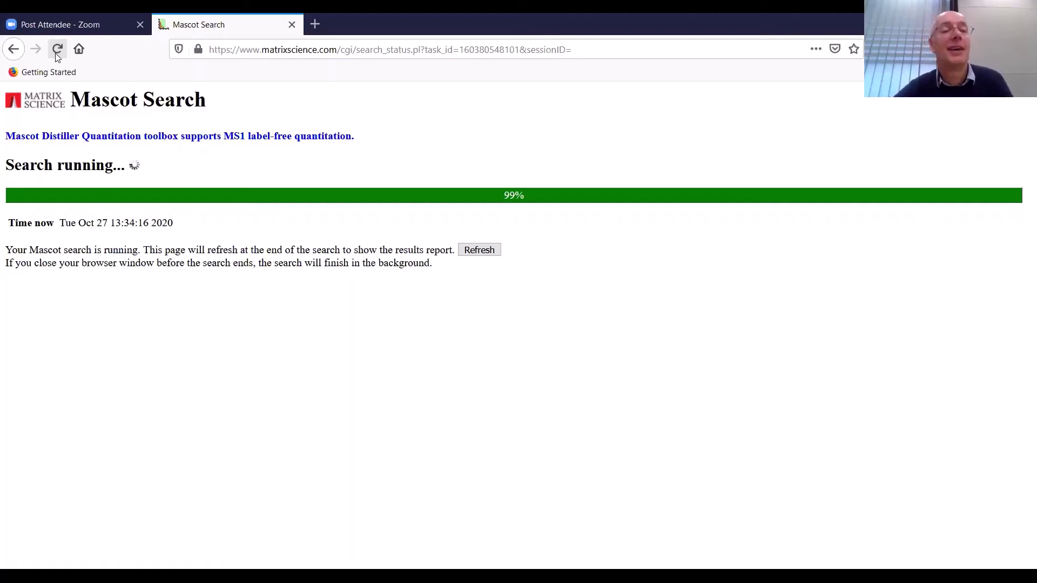
# Go back from the running-search status page to reach the Unknown protein 2.mgf search results
pyautogui.click(14, 51)
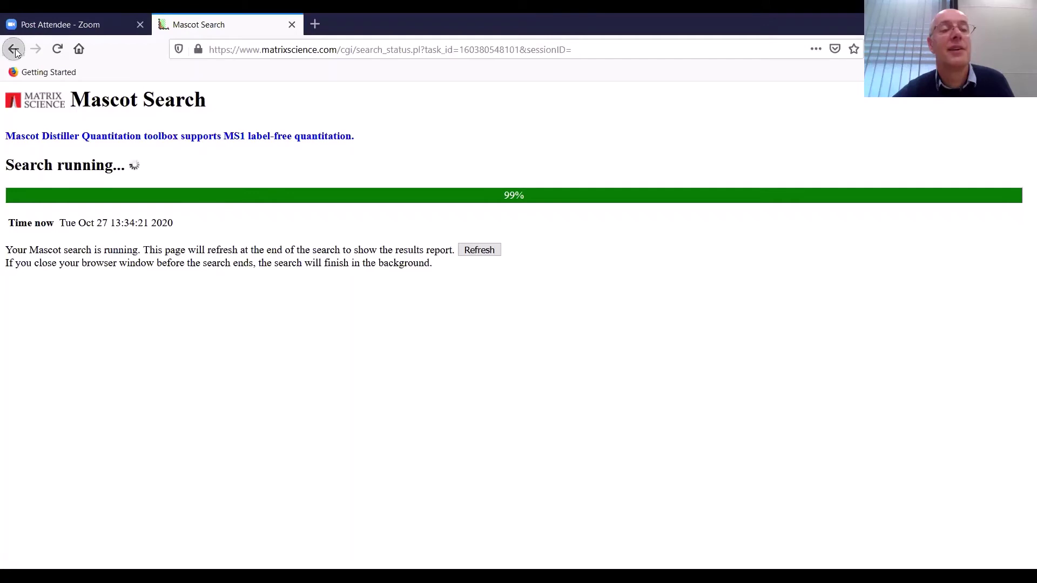
pyautogui.click(45, 52)
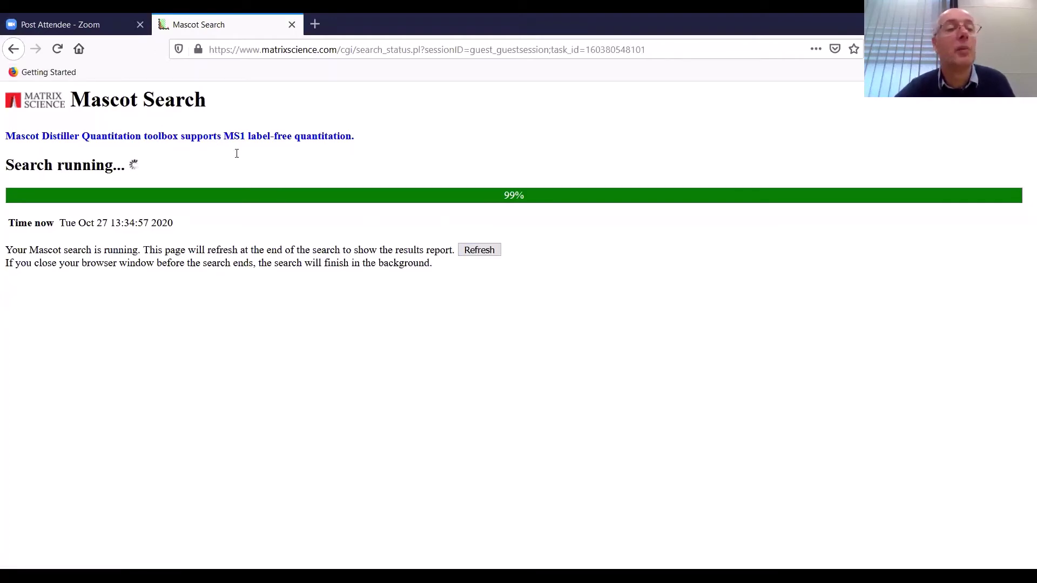
pyautogui.click(12, 54)
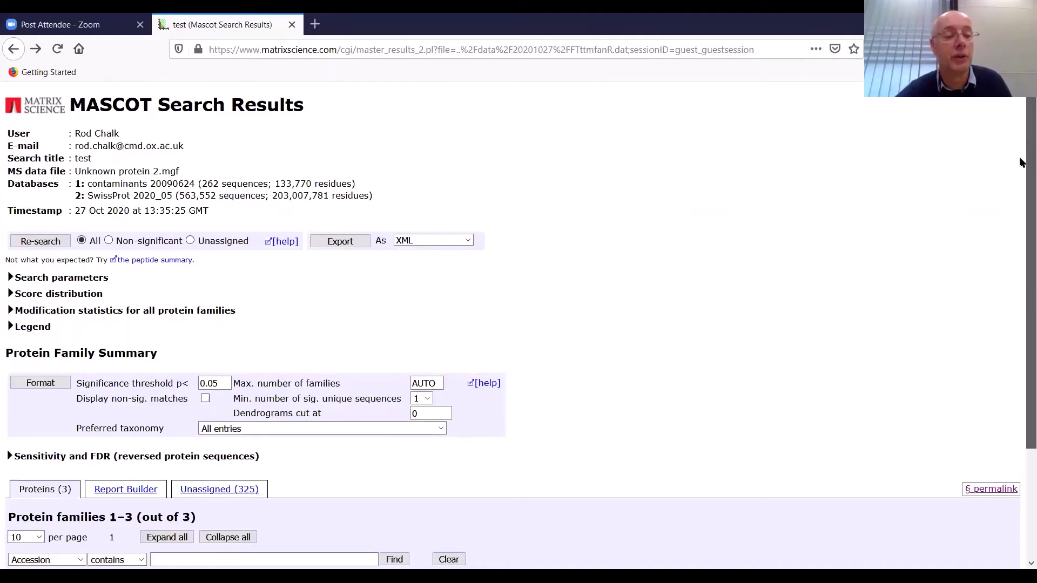
# Review the Protein Family Summary and the listed protein families for Unknown protein 2.mgf, including their scores and descriptions
pyautogui.scroll(-2, 1020, 157)
pyautogui.scroll(-4, 1020, 180)
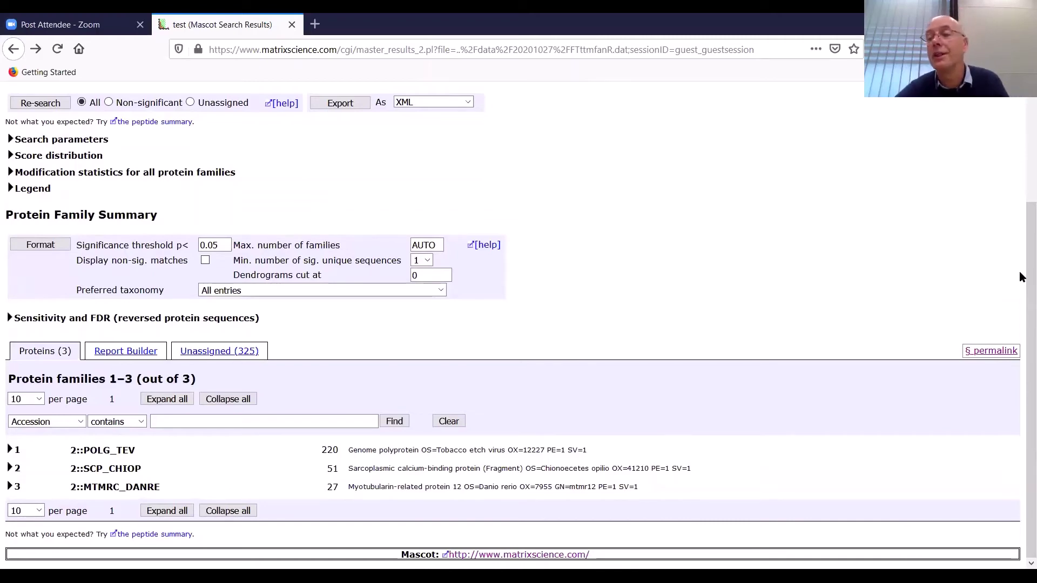
pyautogui.scroll(1, 1021, 270)
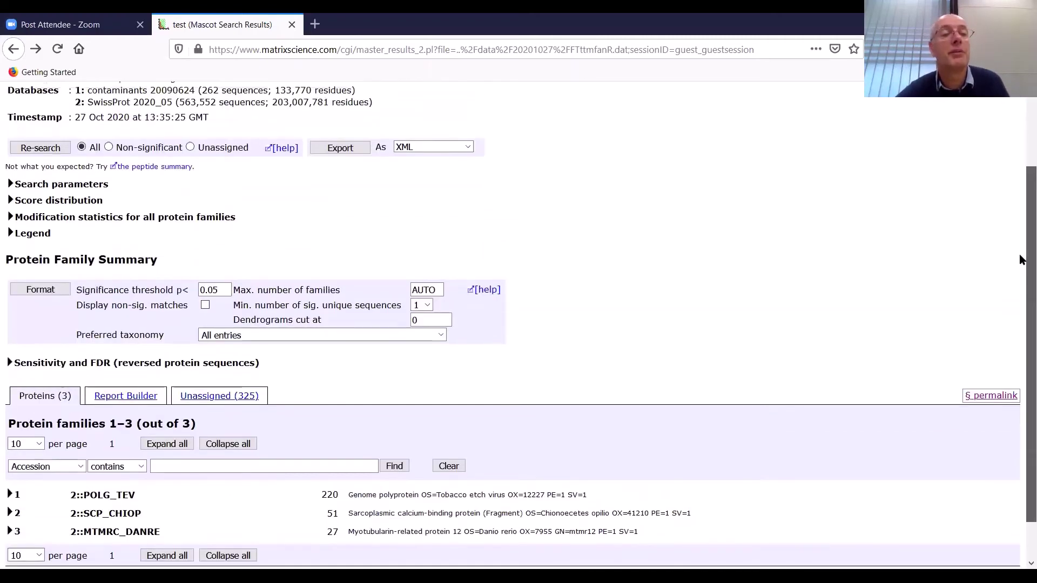
pyautogui.scroll(-1, 1021, 262)
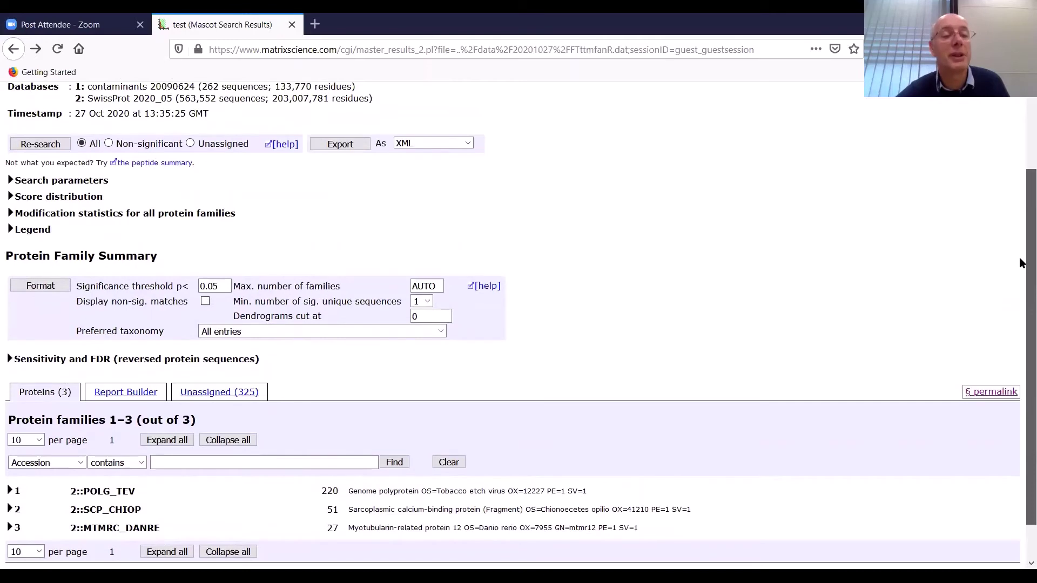
pyautogui.scroll(-1, 1021, 286)
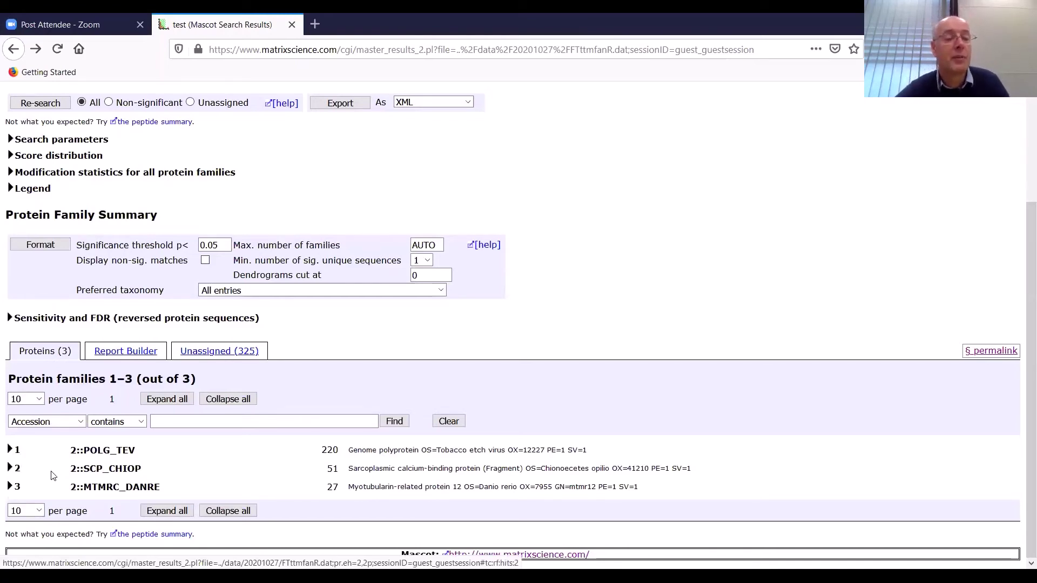
# Expand the POLG_TEV protein family and review its peptide matches
pyautogui.click(10, 451)
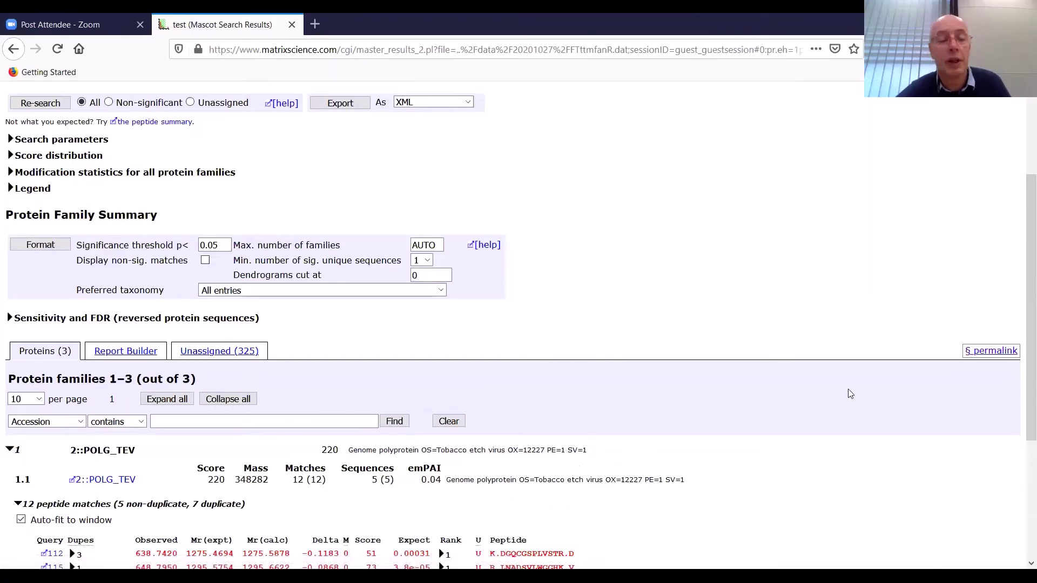
pyautogui.scroll(-2, 1021, 308)
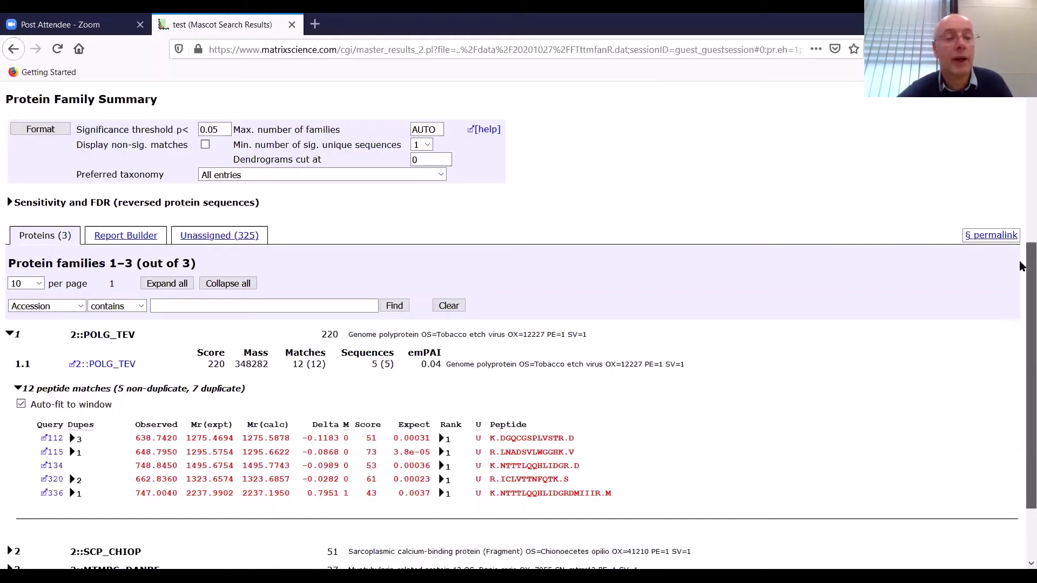
pyautogui.moveTo(1021, 270); pyautogui.dragTo(1021, 331)
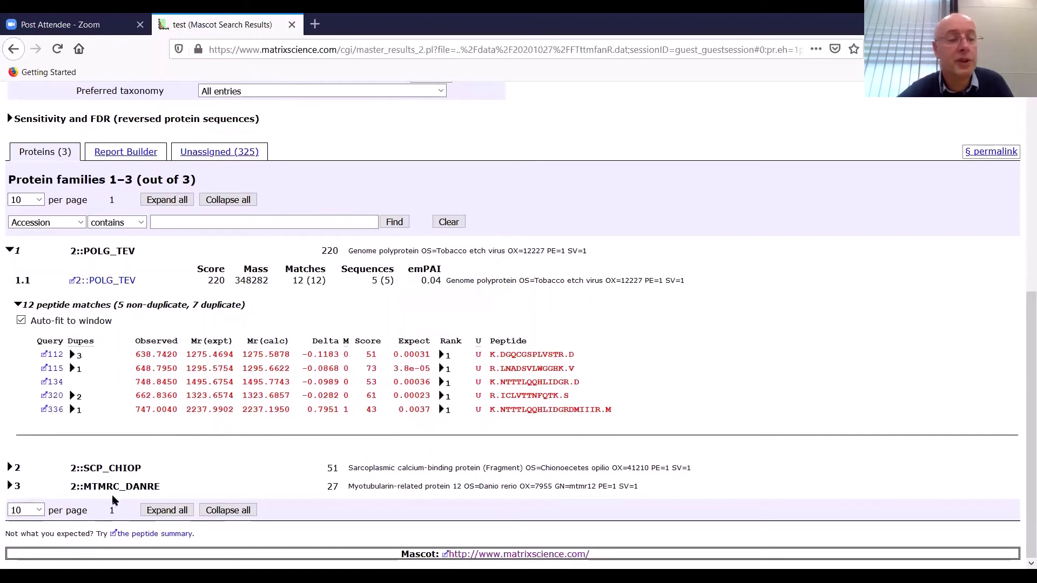
# Expand the SCP_CHIOP family, open its Protein View and examine the fragmentation spectrum for query 174
pyautogui.click(9, 469)
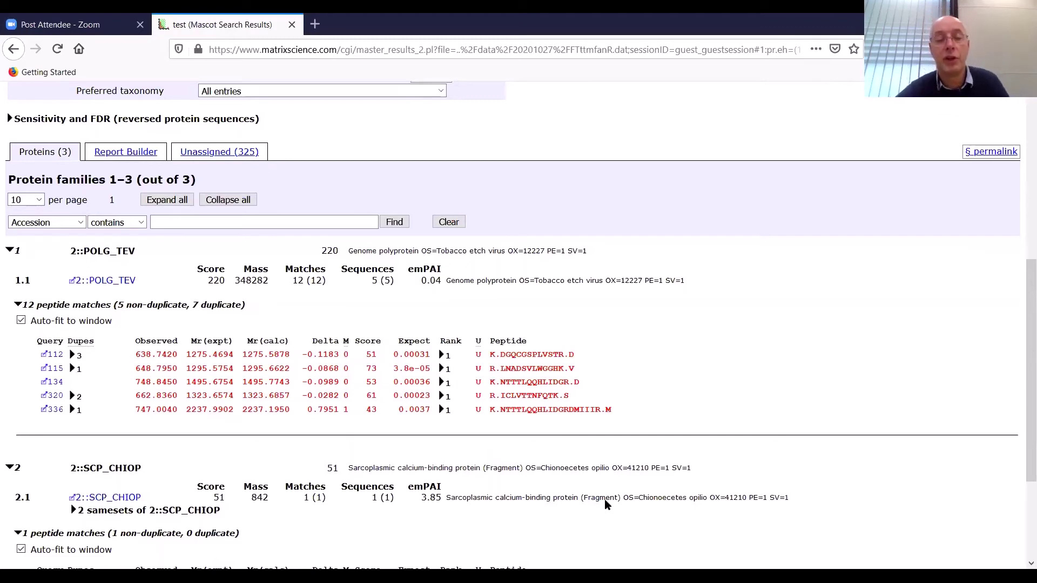
pyautogui.click(96, 503)
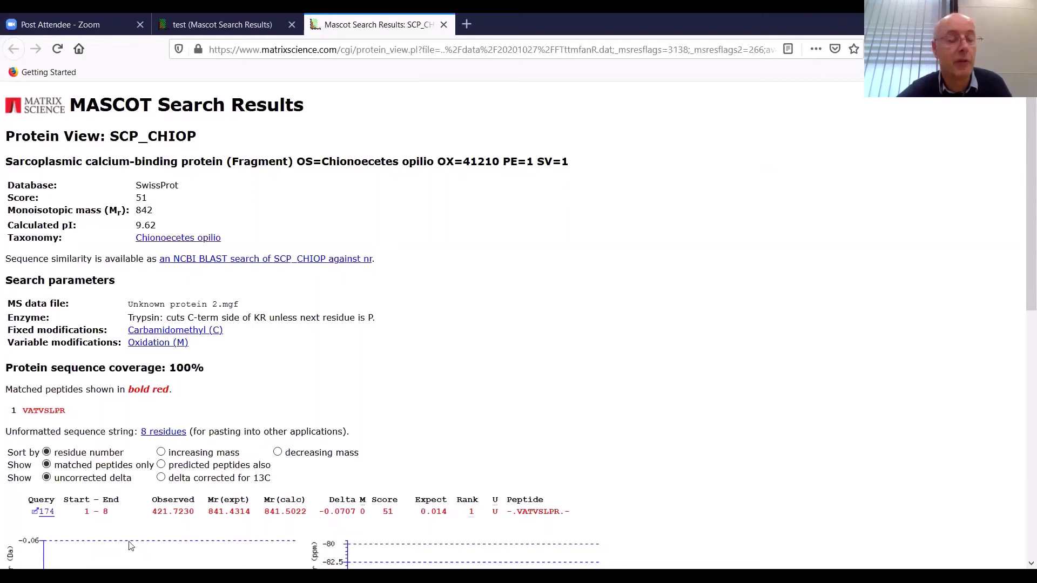
pyautogui.click(45, 516)
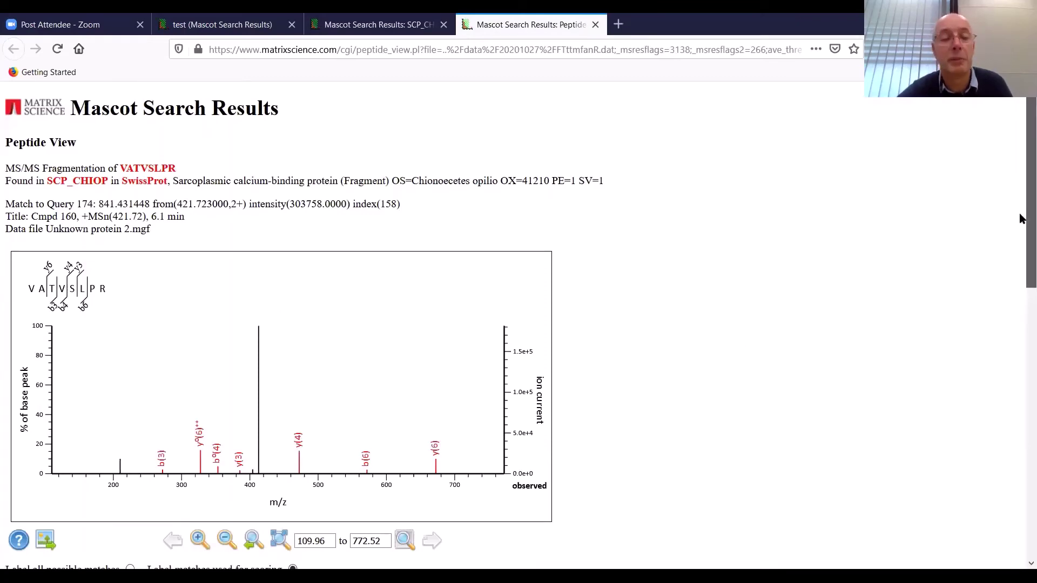
pyautogui.moveTo(1021, 220); pyautogui.dragTo(1021, 323)
pyautogui.scroll(-3, 1021, 323)
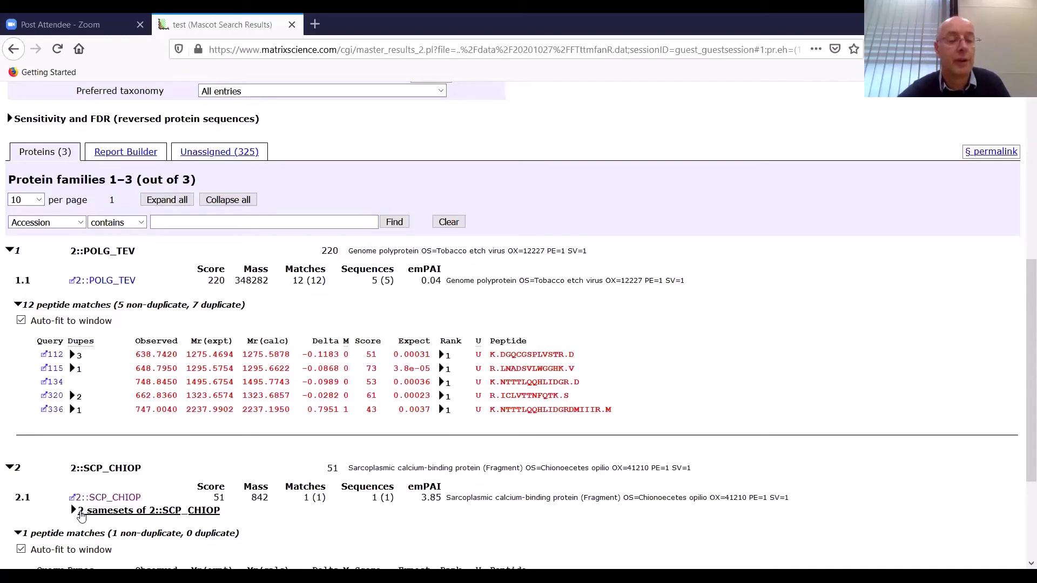
# Show the samesets of SCP_CHIOP, open the TRYP_PIG Protein View and highlight its matched peptide VATVSLPR
pyautogui.click(82, 514)
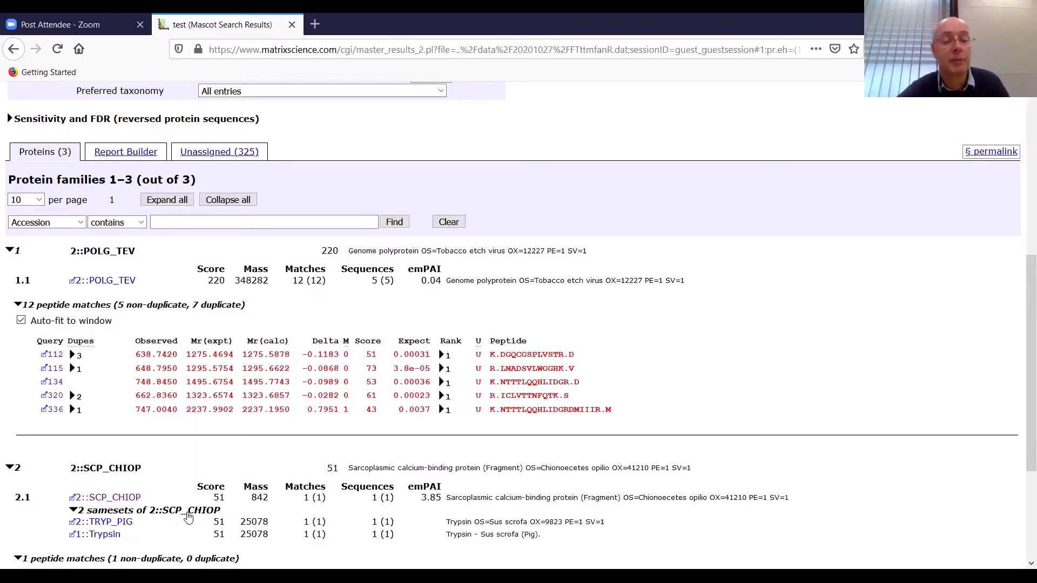
pyautogui.click(96, 523)
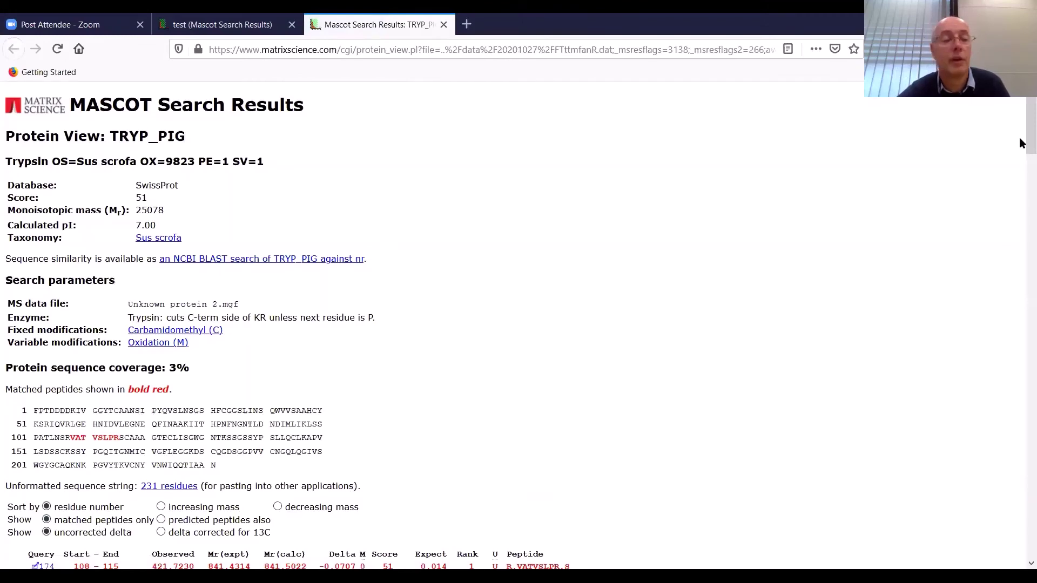
pyautogui.moveTo(1021, 141); pyautogui.dragTo(1021, 165)
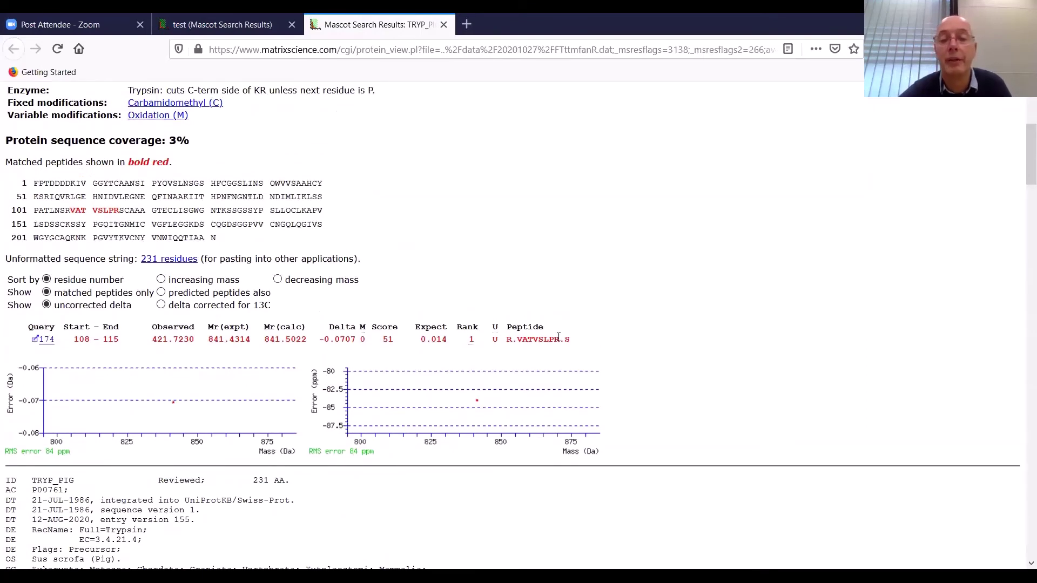
pyautogui.moveTo(556, 339); pyautogui.dragTo(519, 341)
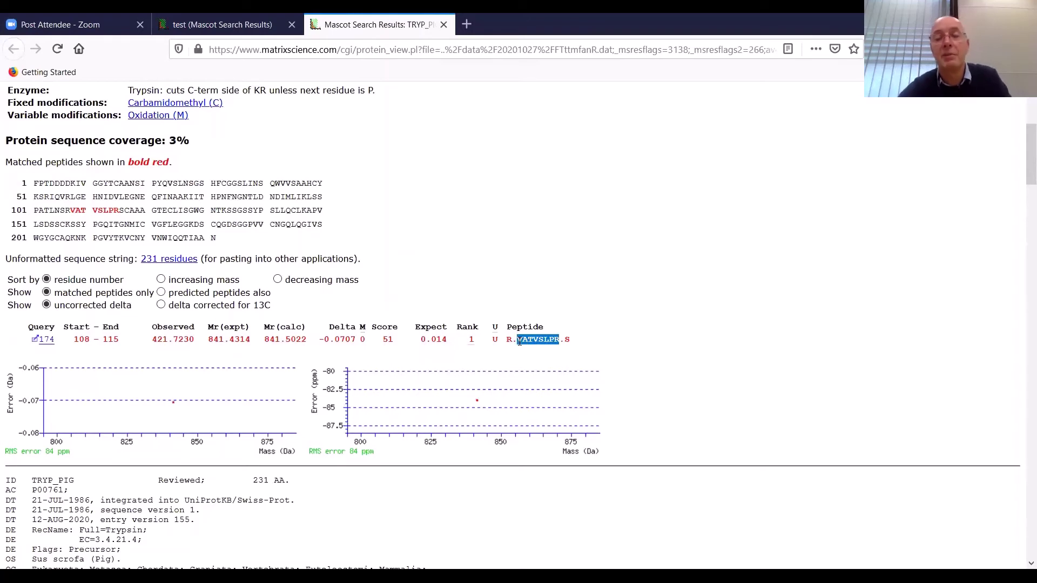
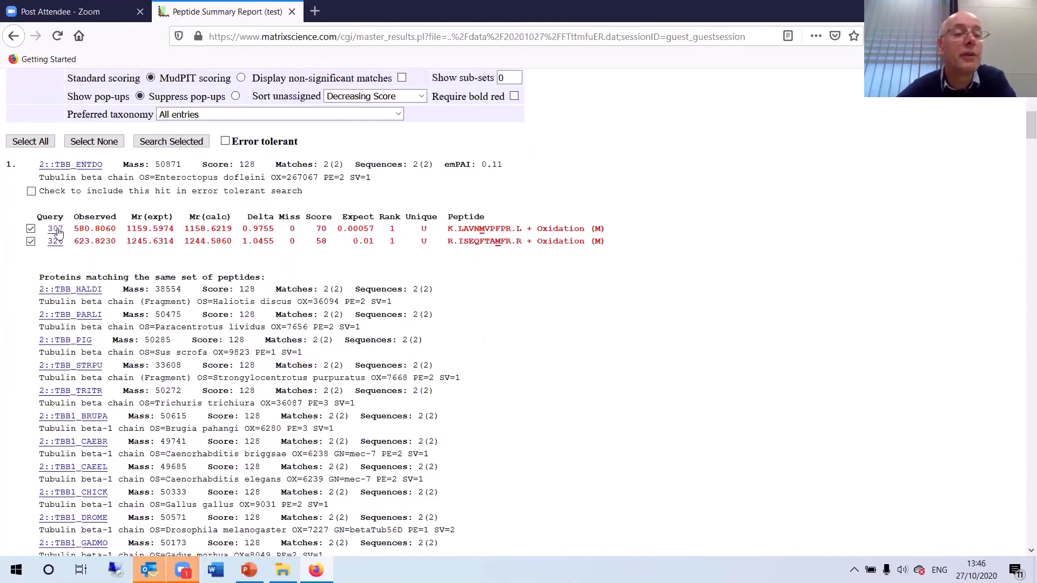
# Examine the Peptide Summary Report's first hit, TBB_ENTDO, the proteins matching the same set of peptides, and the unassigned peptide matches
pyautogui.moveTo(59, 232)
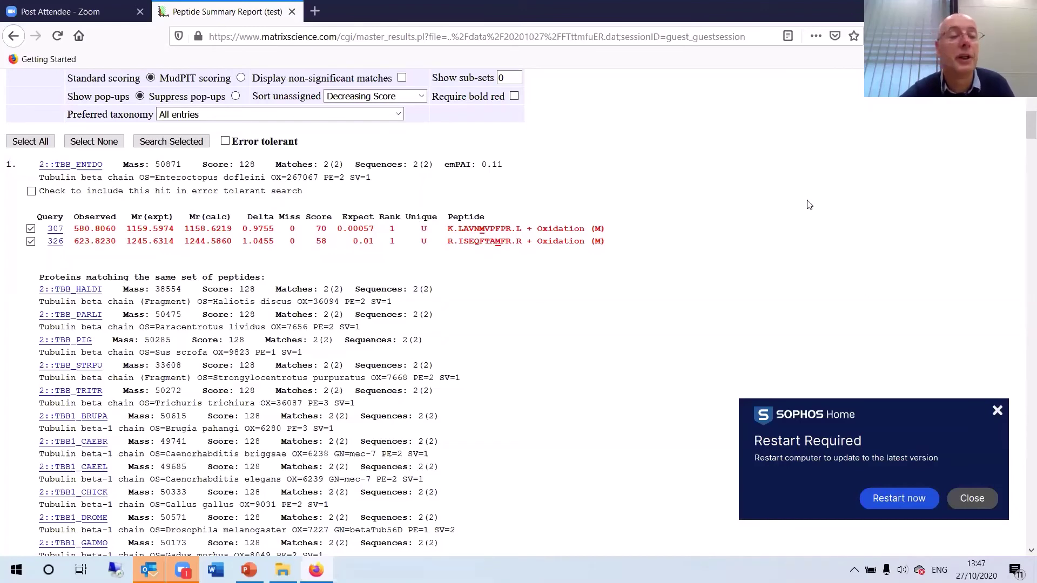
pyautogui.moveTo(1019, 127); pyautogui.dragTo(1020, 204)
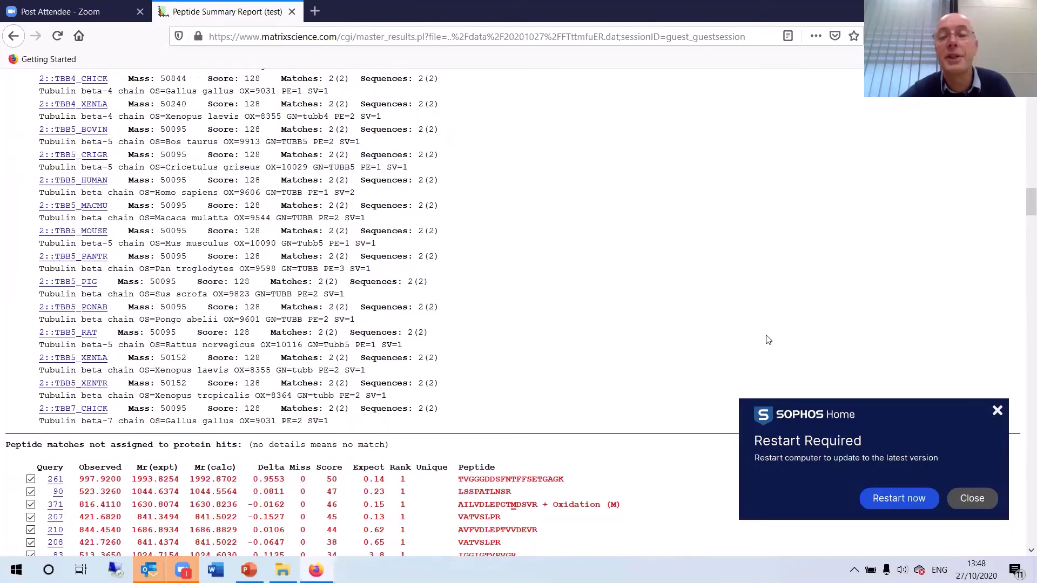
pyautogui.moveTo(1026, 201); pyautogui.dragTo(1021, 190)
pyautogui.scroll(8, 1021, 190)
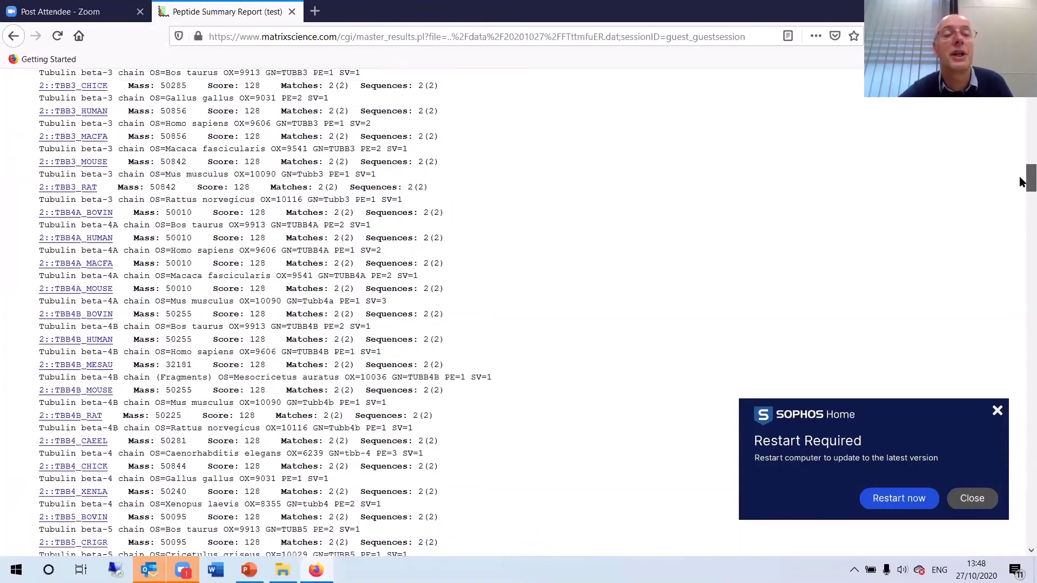
pyautogui.scroll(10, 1021, 182)
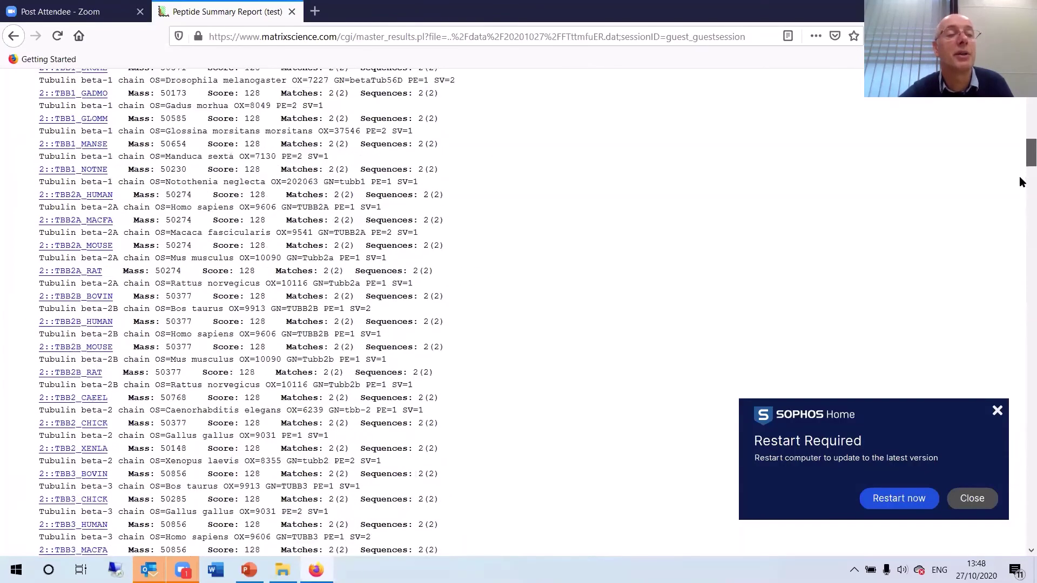
pyautogui.scroll(2, 1021, 182)
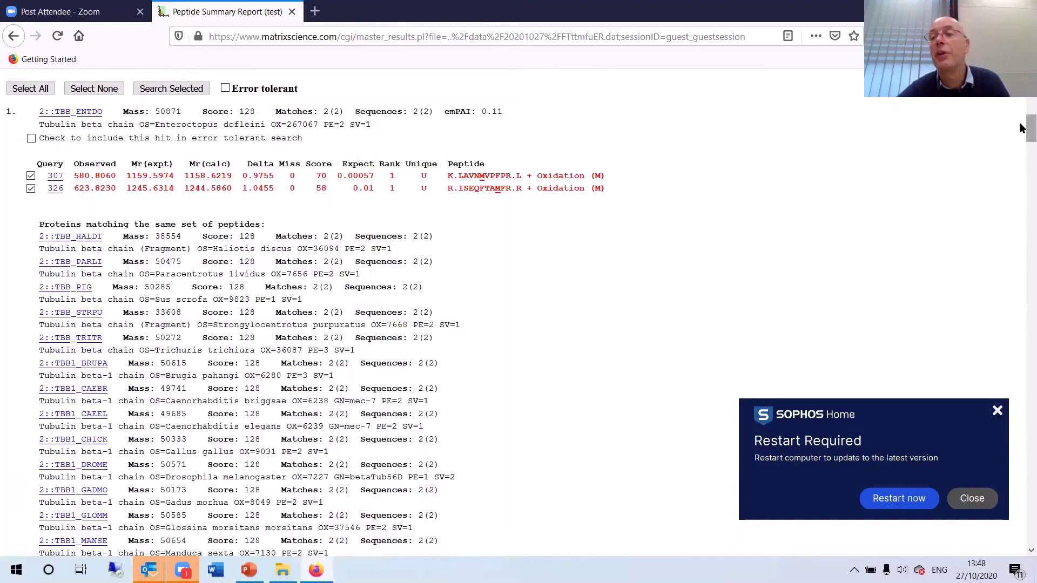
pyautogui.scroll(2, 1021, 129)
pyautogui.scroll(-8, 1021, 162)
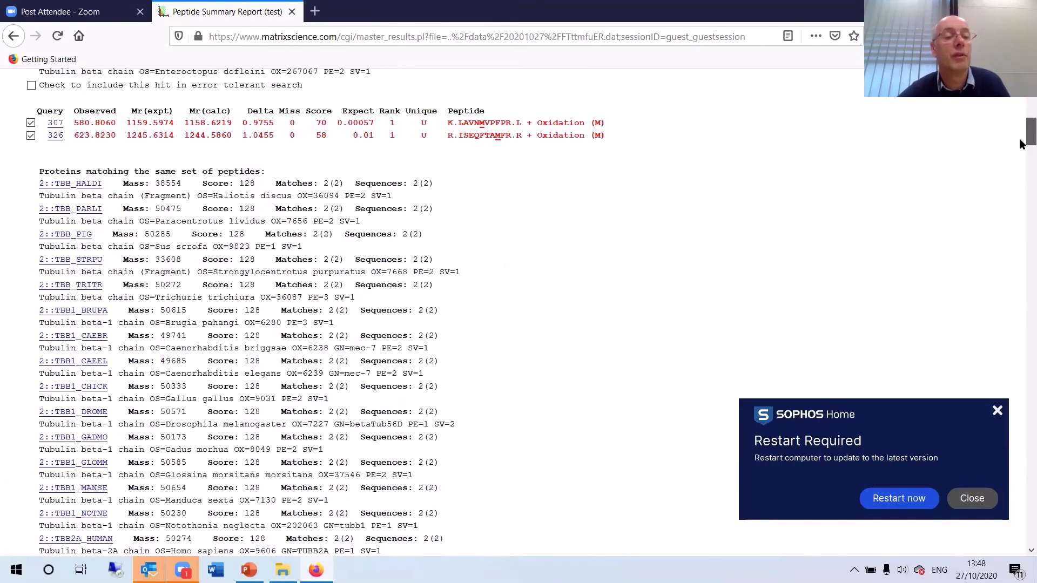
pyautogui.scroll(-15, 1021, 201)
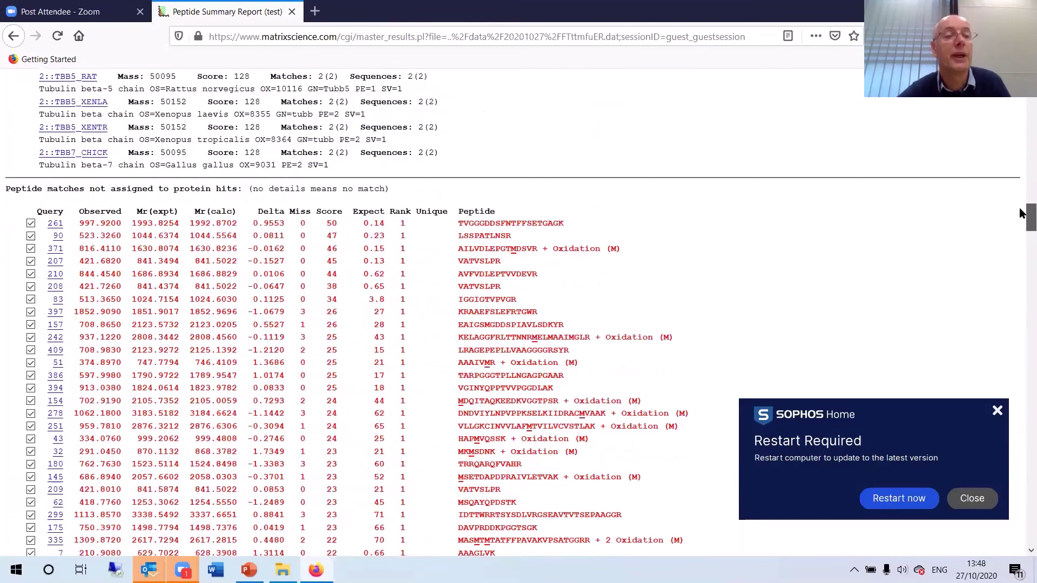
pyautogui.scroll(12, 1021, 179)
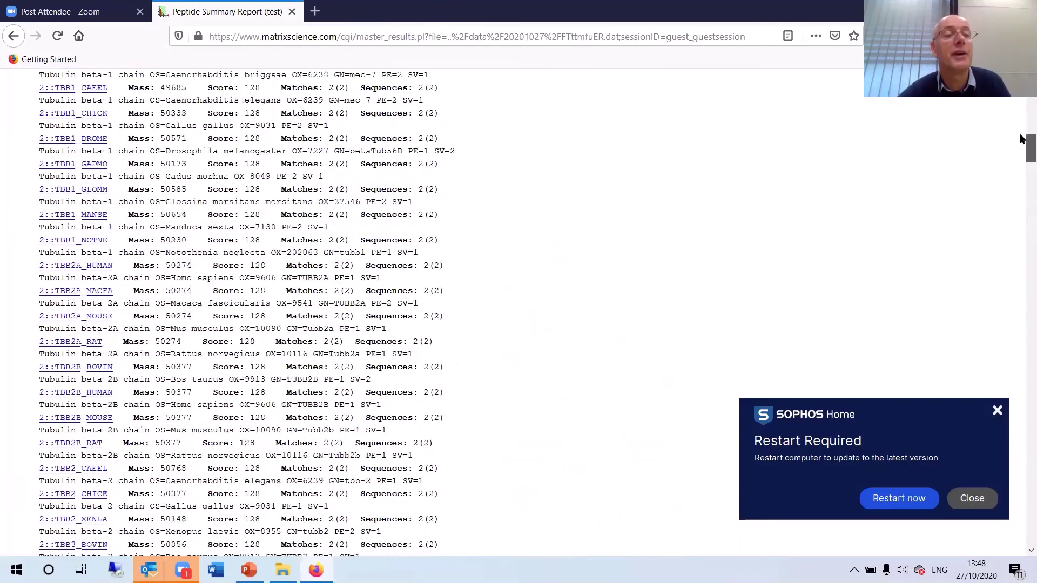
pyautogui.scroll(4, 1021, 129)
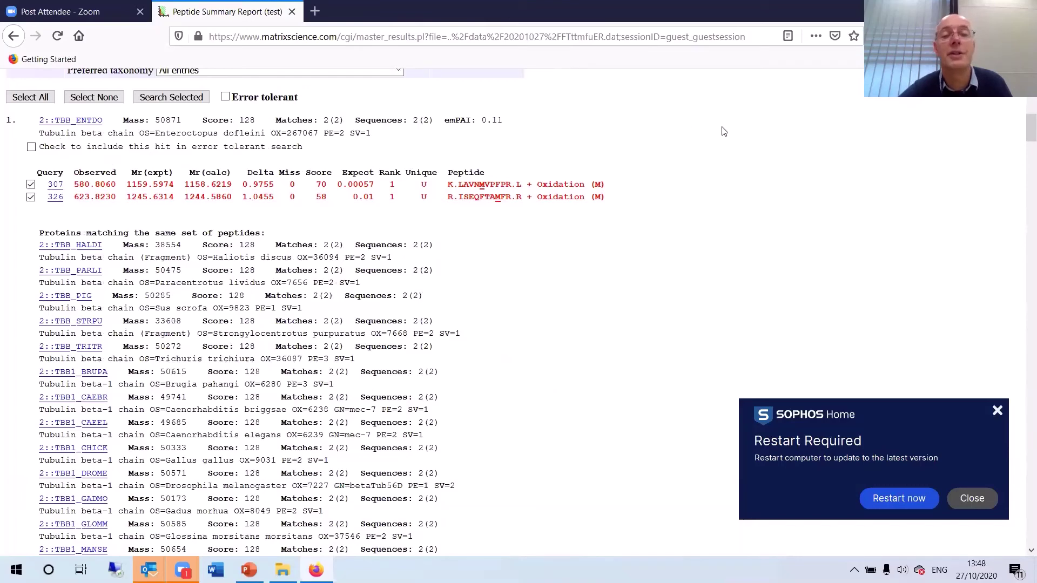
# Reformat the Peptide Summary Report as a Protein Family Summary
pyautogui.scroll(6, 1021, 112)
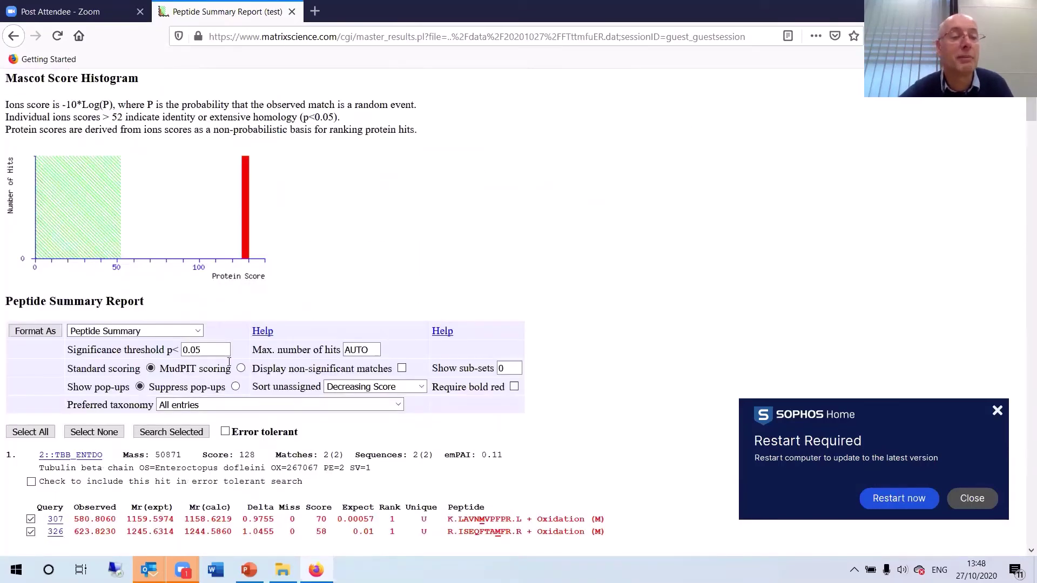
pyautogui.click(197, 331)
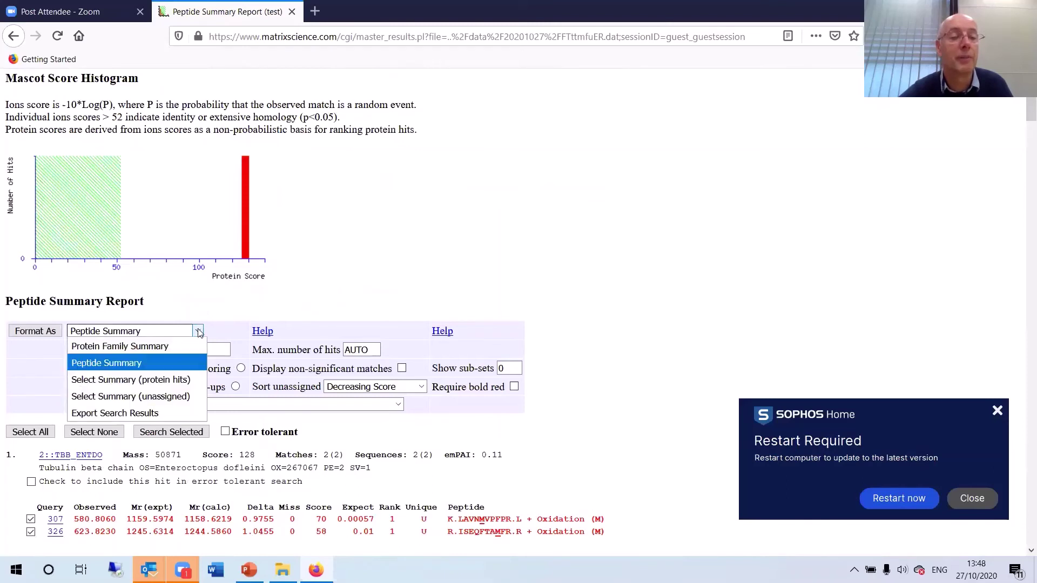
pyautogui.click(162, 346)
pyautogui.click(40, 332)
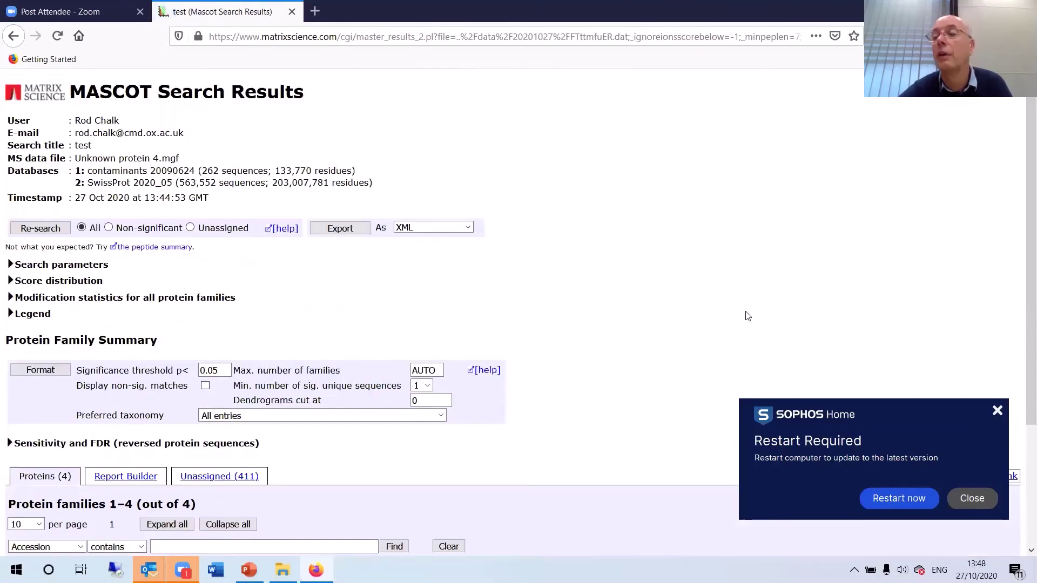
# Review the protein families for Unknown protein 4.mgf, inspect the SCP_CHIOP family and its samesets, and collapse it again
pyautogui.scroll(-2, 1019, 221)
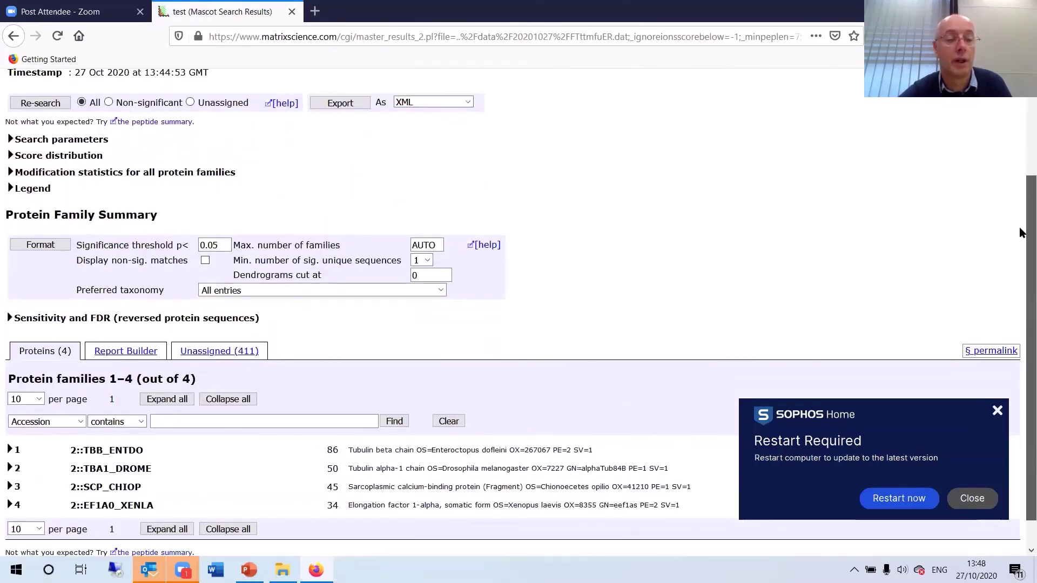
pyautogui.scroll(-1, 1019, 232)
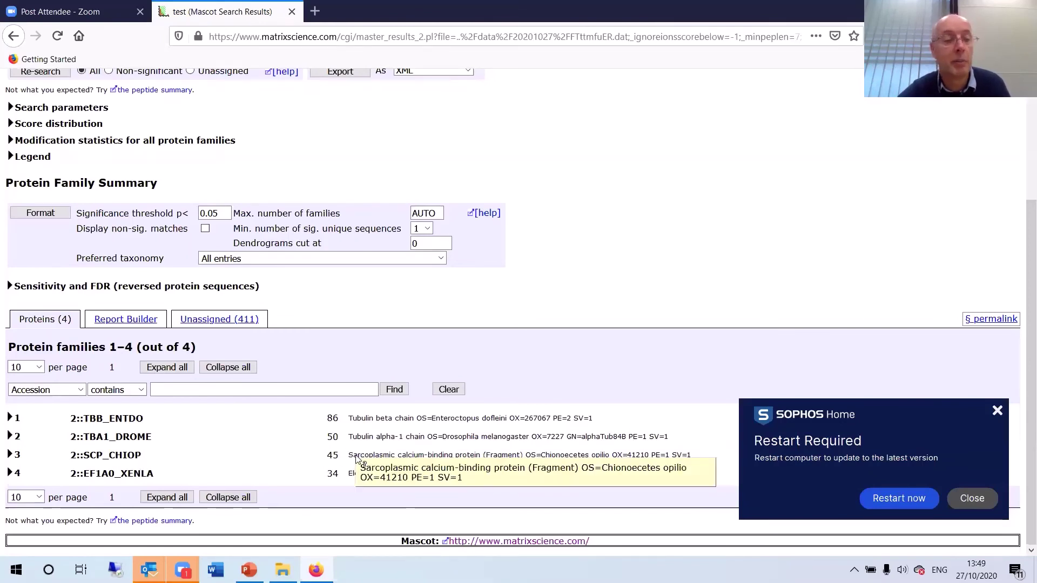
pyautogui.click(10, 455)
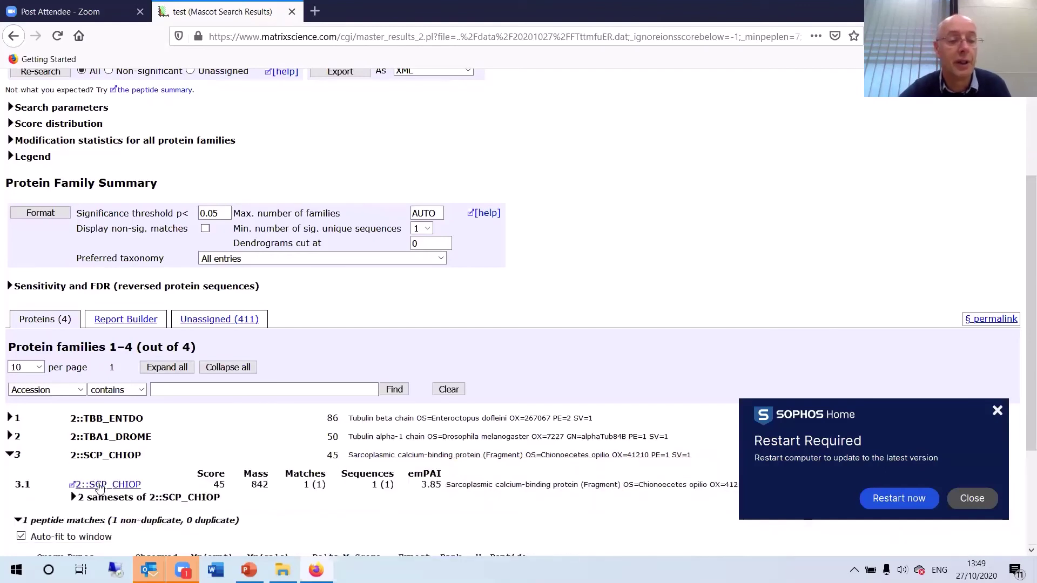
pyautogui.click(74, 497)
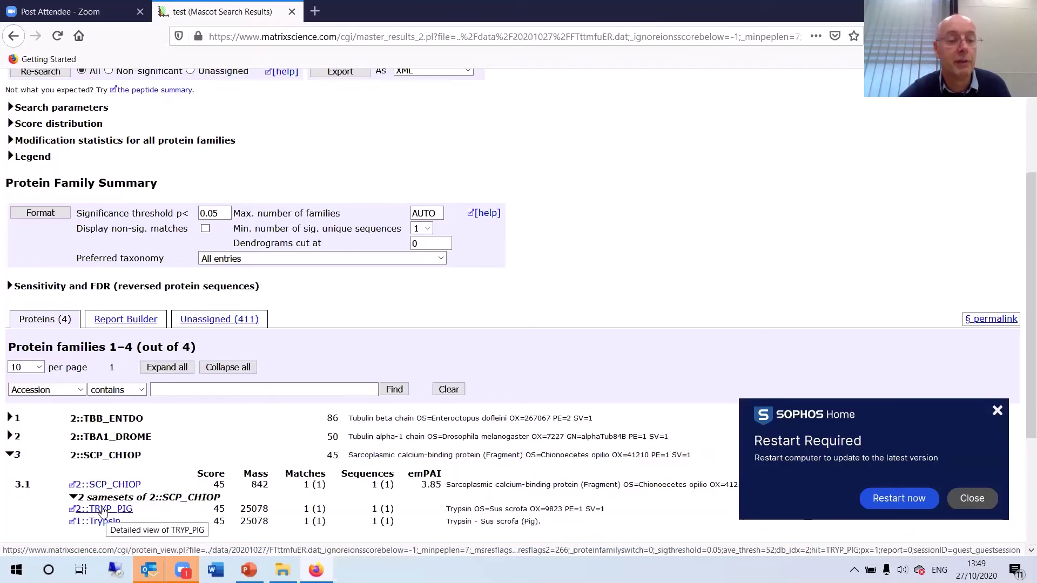
pyautogui.click(10, 455)
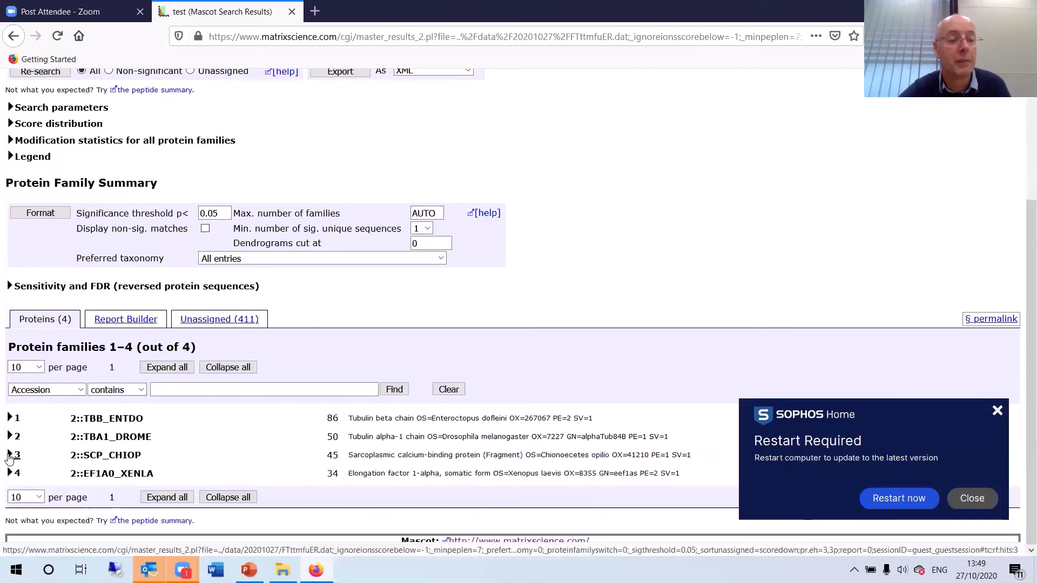
pyautogui.click(9, 455)
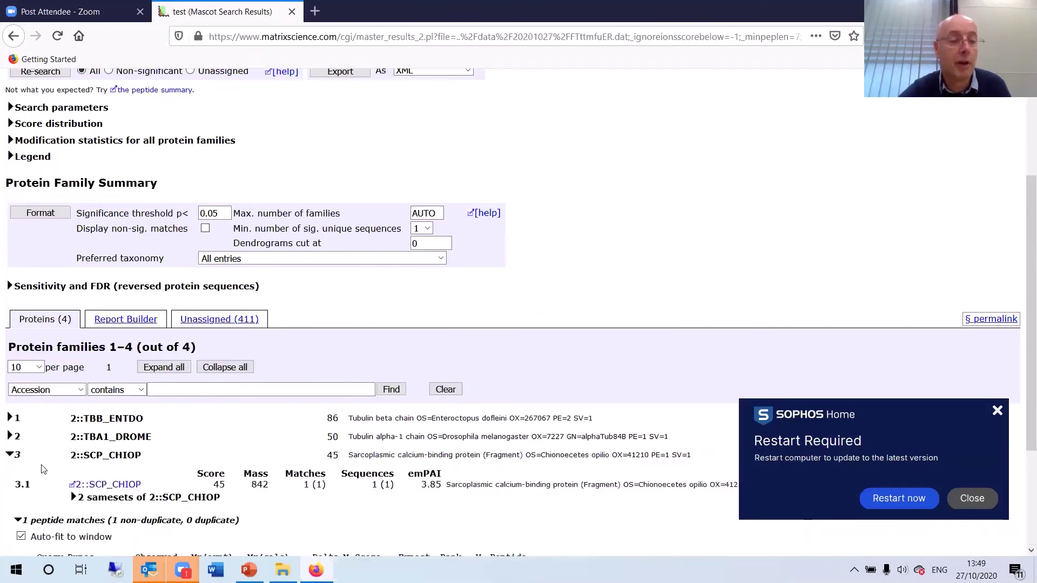
pyautogui.click(10, 456)
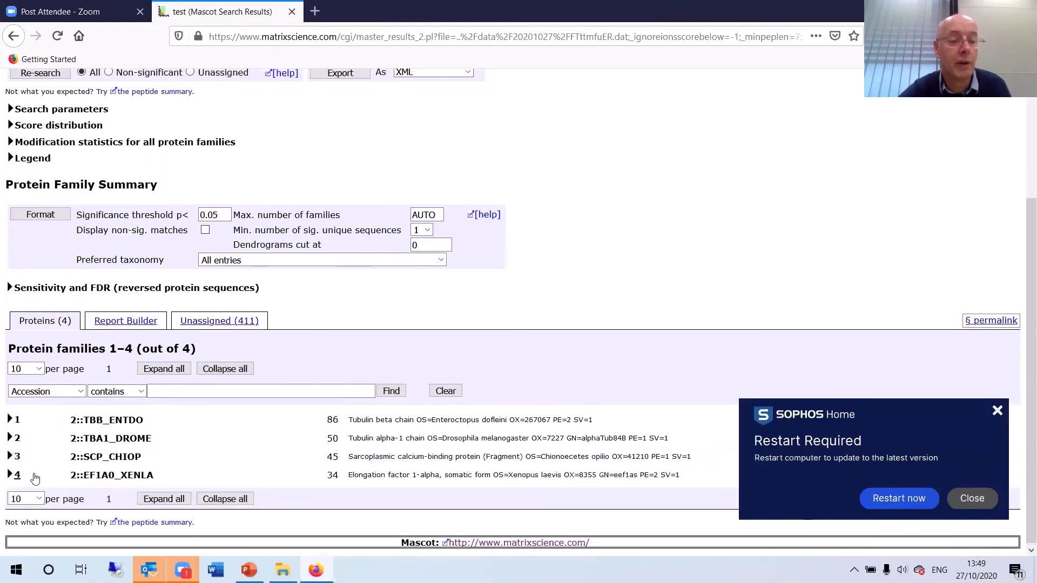
# Expand the EF1A0_XENLA family, open its Protein View and examine the sequence coverage and matched peptide
pyautogui.doubleClick(154, 475)
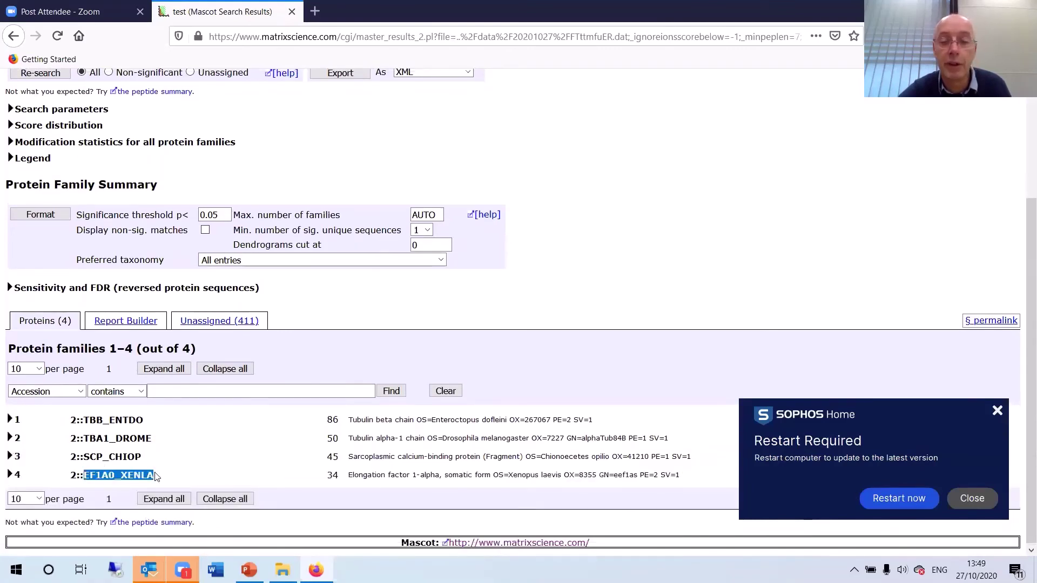
pyautogui.click(10, 474)
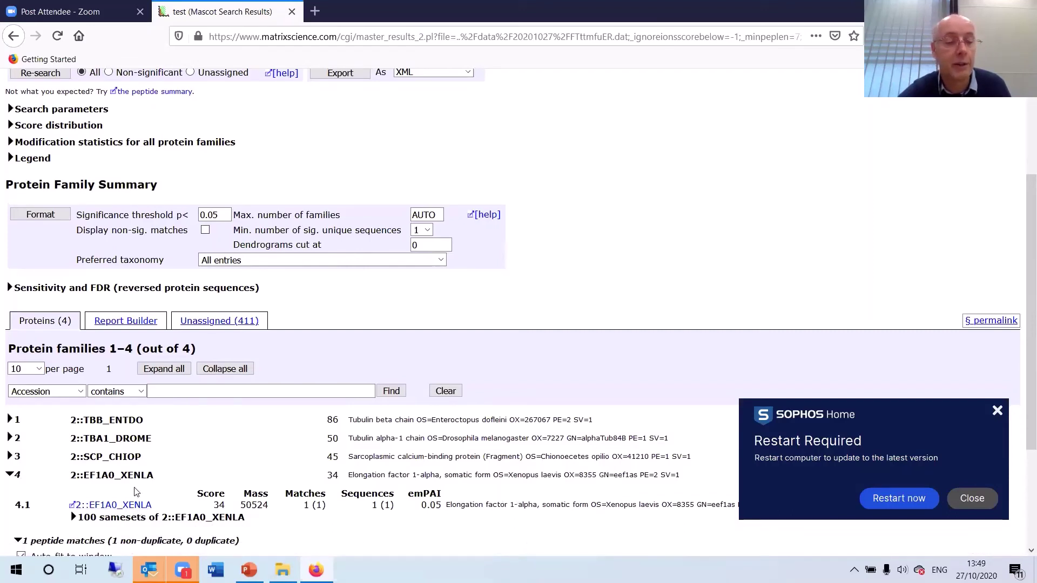
pyautogui.click(125, 509)
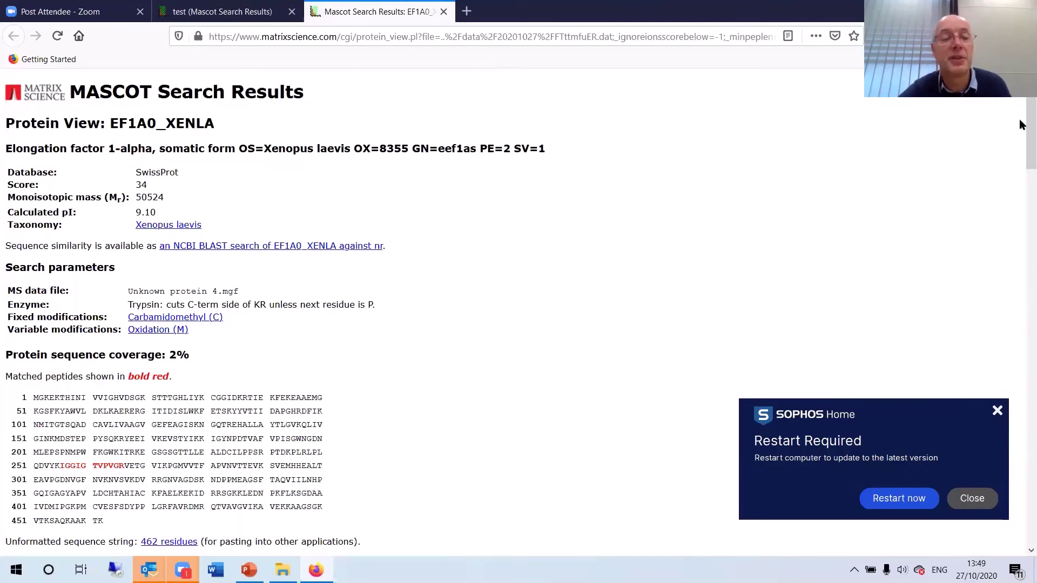
pyautogui.scroll(-4, 1022, 167)
pyautogui.scroll(-3, 1022, 179)
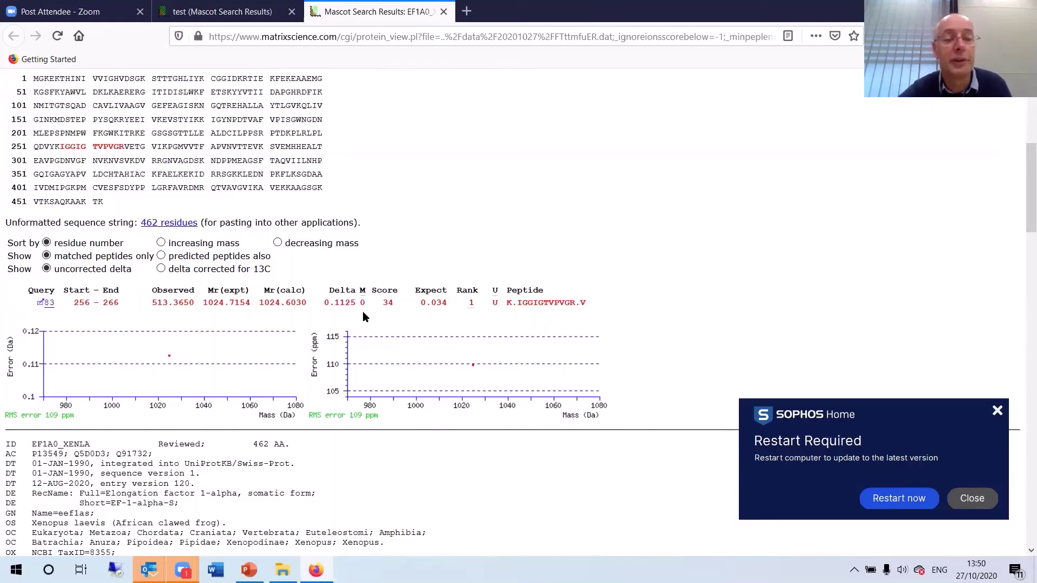
# Open the Peptide View of query 83 and examine the annotated spectrum, the fragment ion table and the mass error plots for IGGIGTVPVGR
pyautogui.click(45, 305)
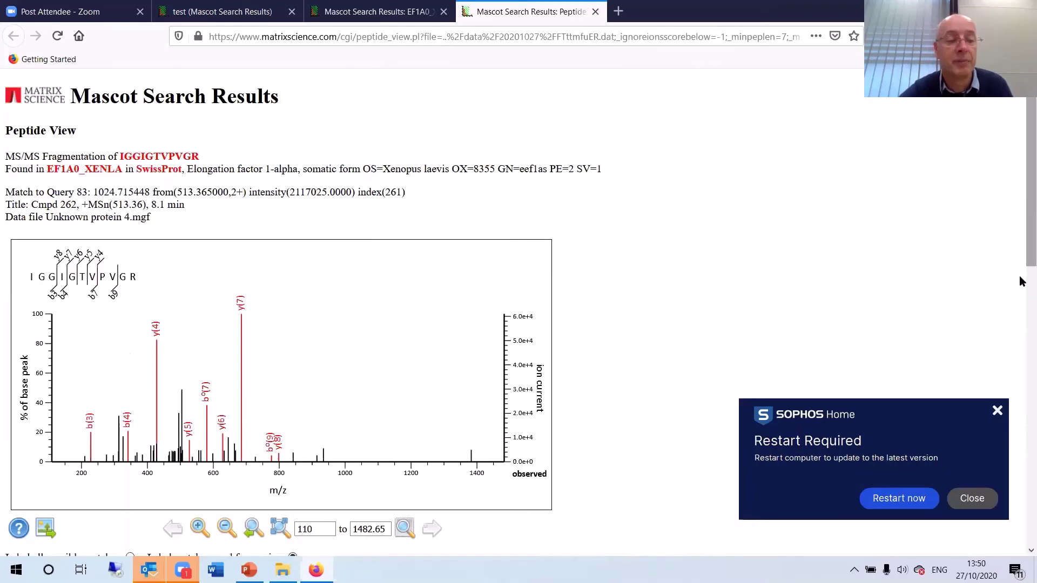
pyautogui.scroll(-6, 1019, 277)
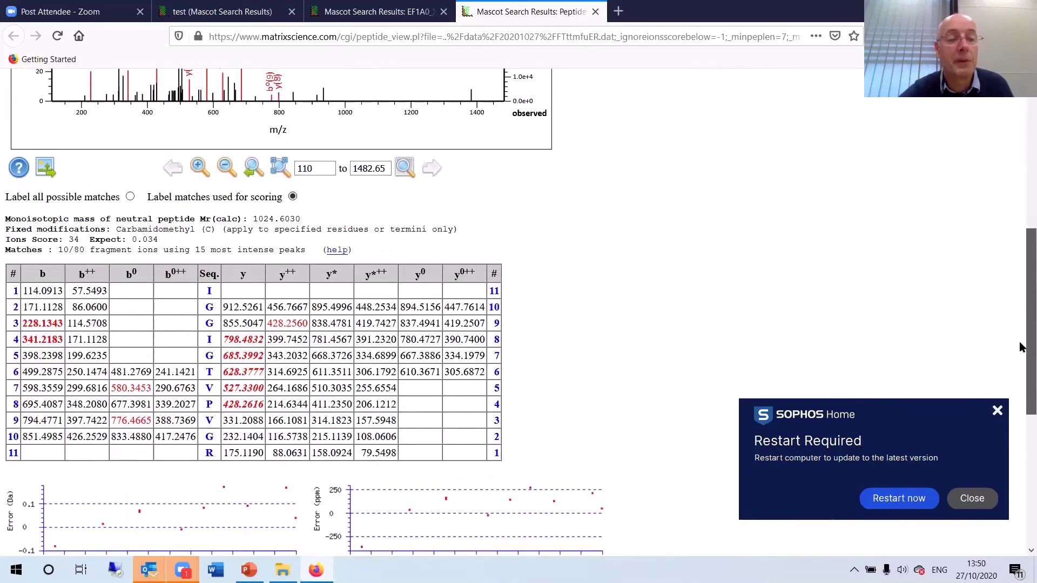
pyautogui.scroll(-1, 1022, 346)
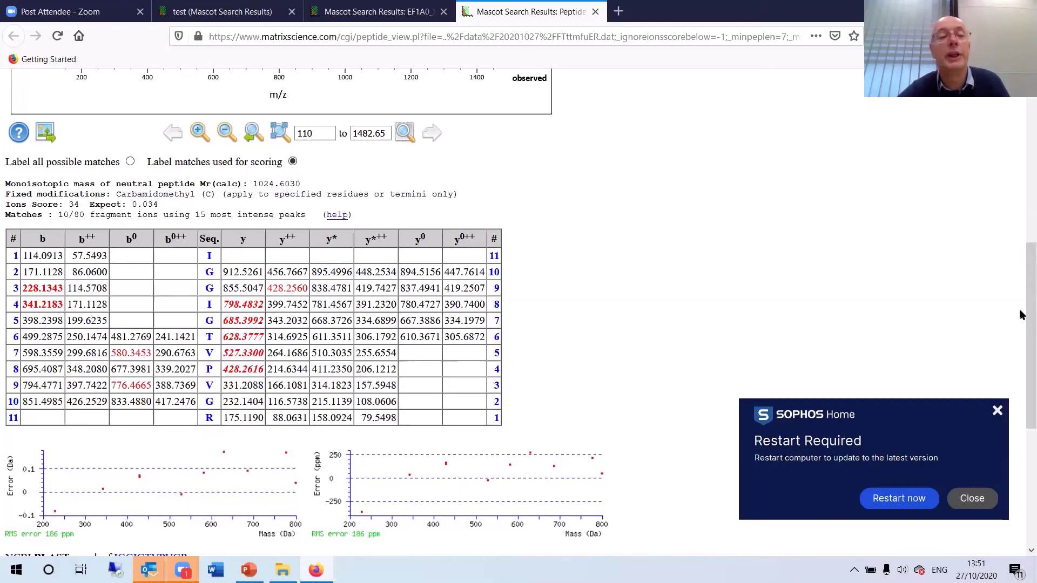
pyautogui.moveTo(1022, 314); pyautogui.dragTo(1022, 249)
pyautogui.scroll(4, 1022, 249)
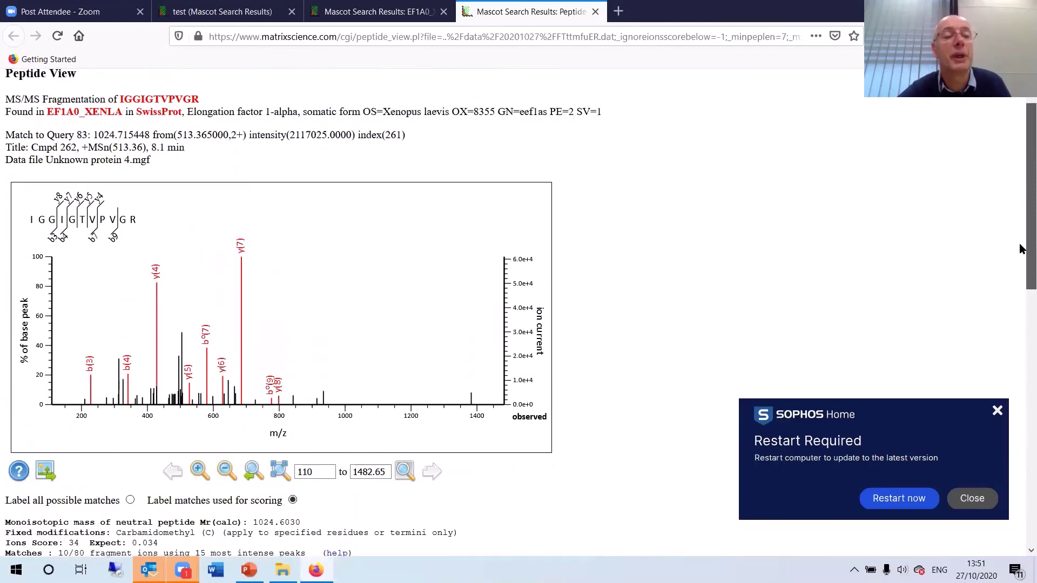
pyautogui.scroll(-1, 1022, 249)
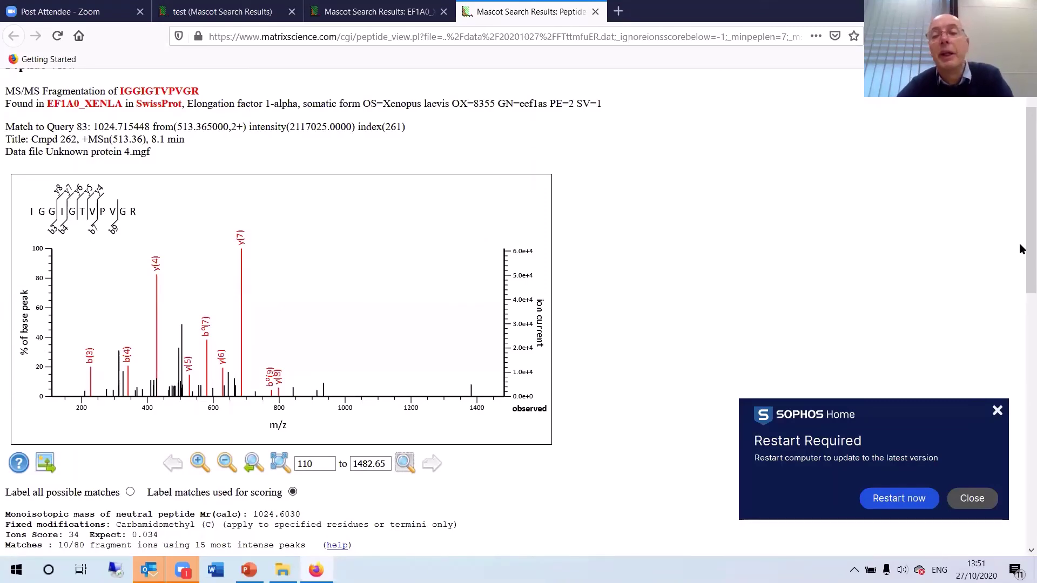
pyautogui.scroll(-5, 1020, 172)
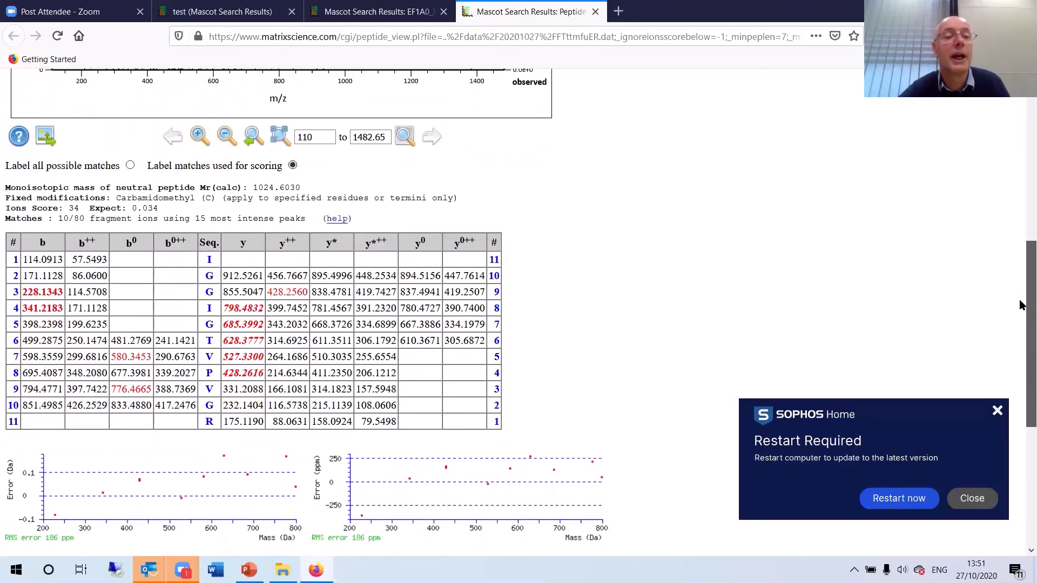
pyautogui.scroll(1, 1020, 300)
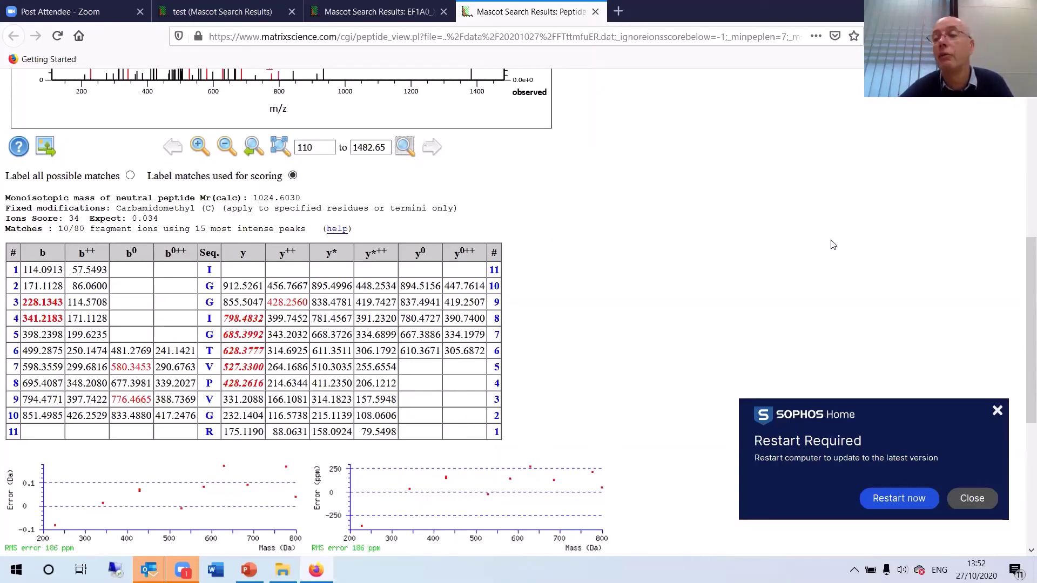
pyautogui.click(1024, 219)
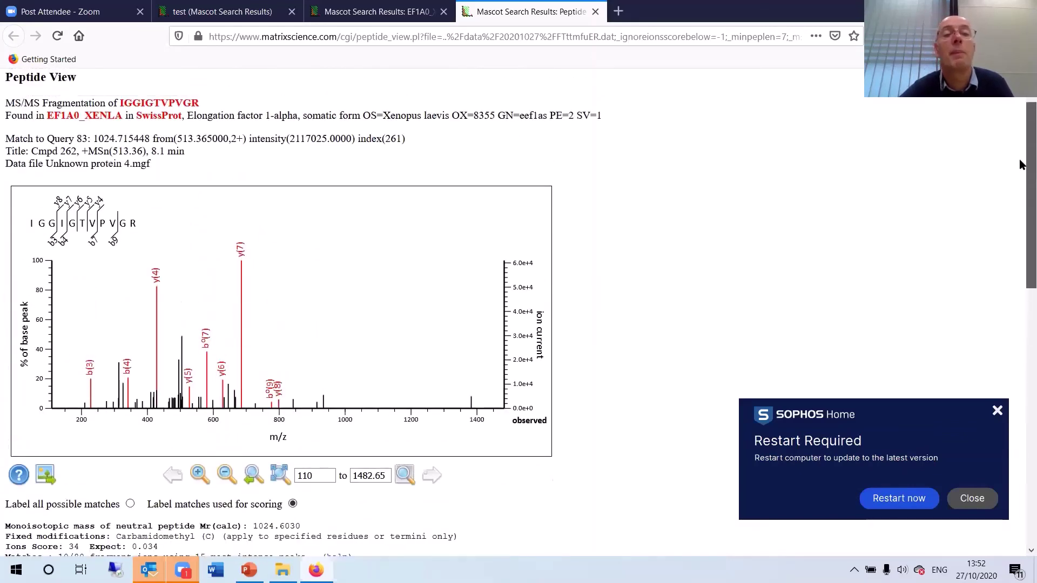